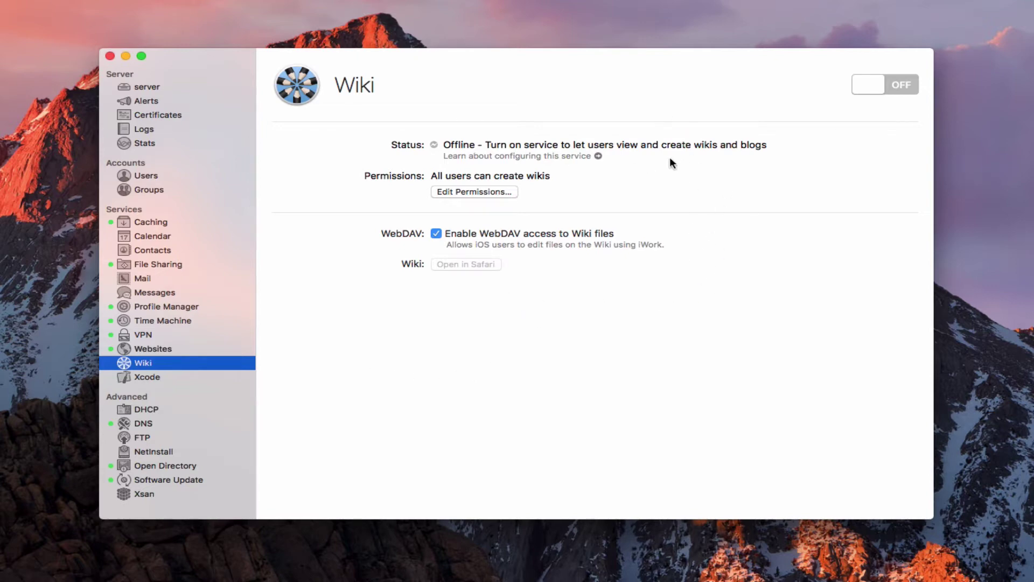
Step: Review the choices for who may create wikis in the Wiki service's permissions, leaving the setting as it is
{"action": "left_click", "coordinate": [449, 193]}
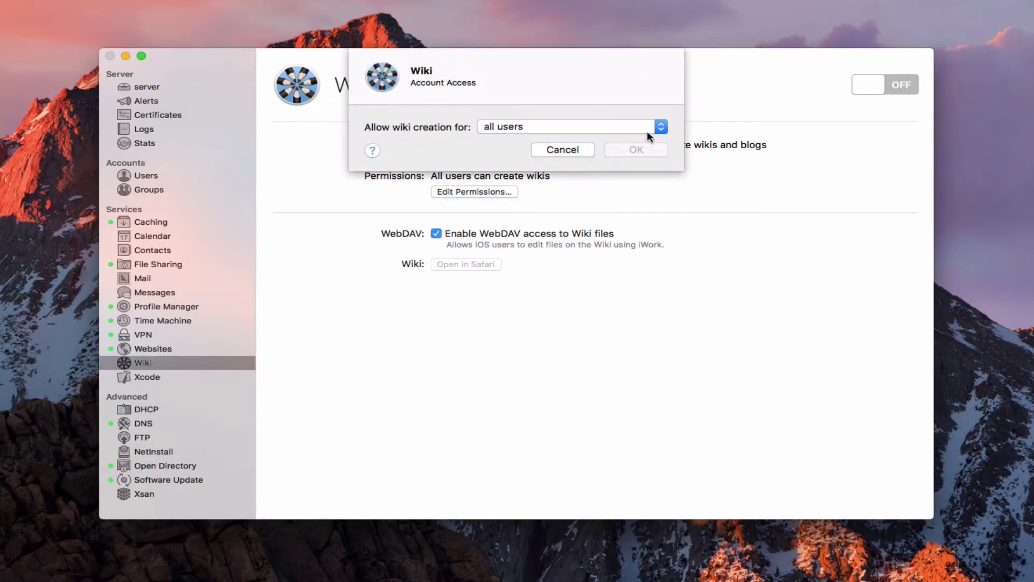
{"action": "left_click", "coordinate": [662, 129]}
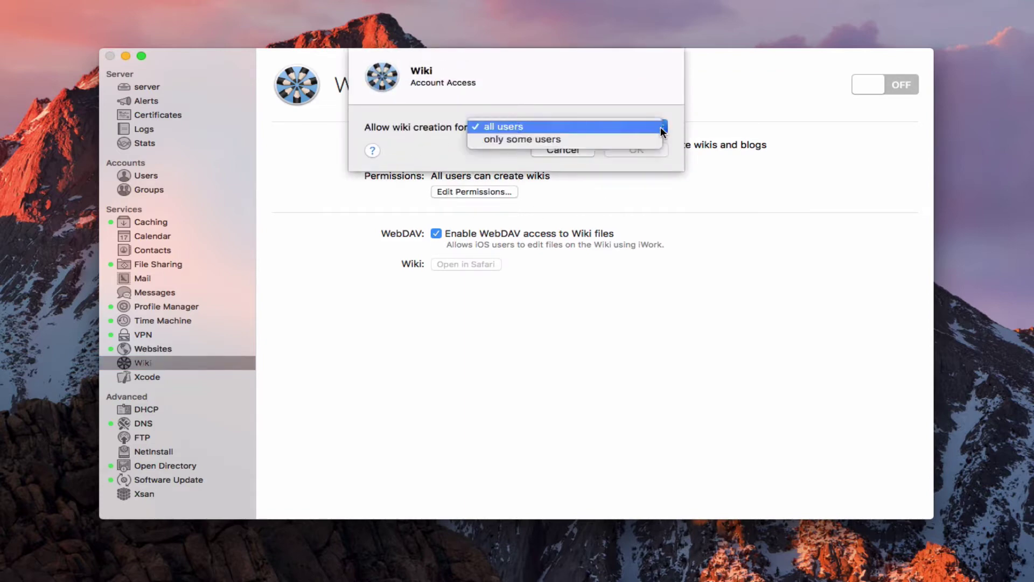
{"action": "left_click", "coordinate": [655, 95]}
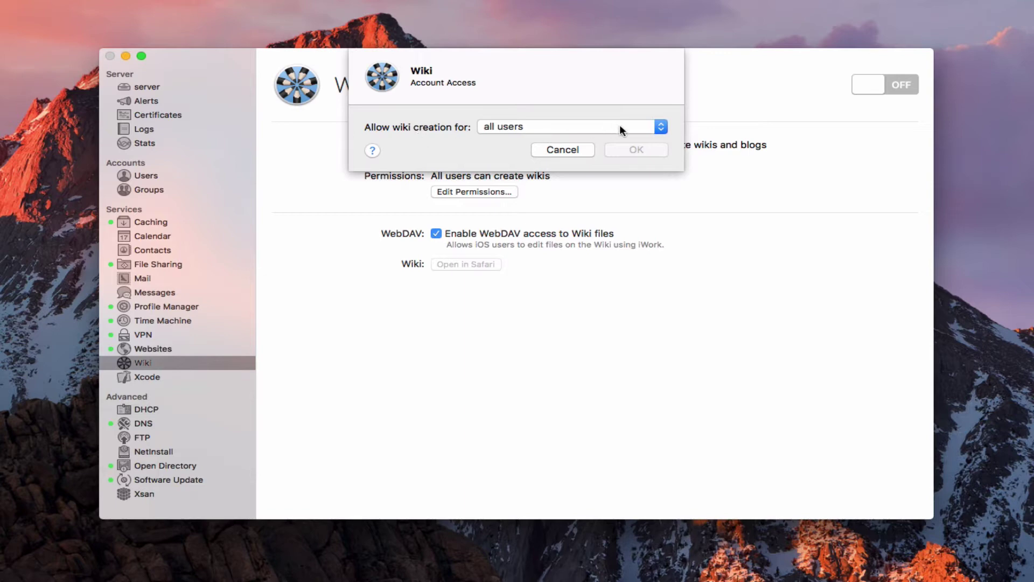
{"action": "left_click", "coordinate": [563, 149]}
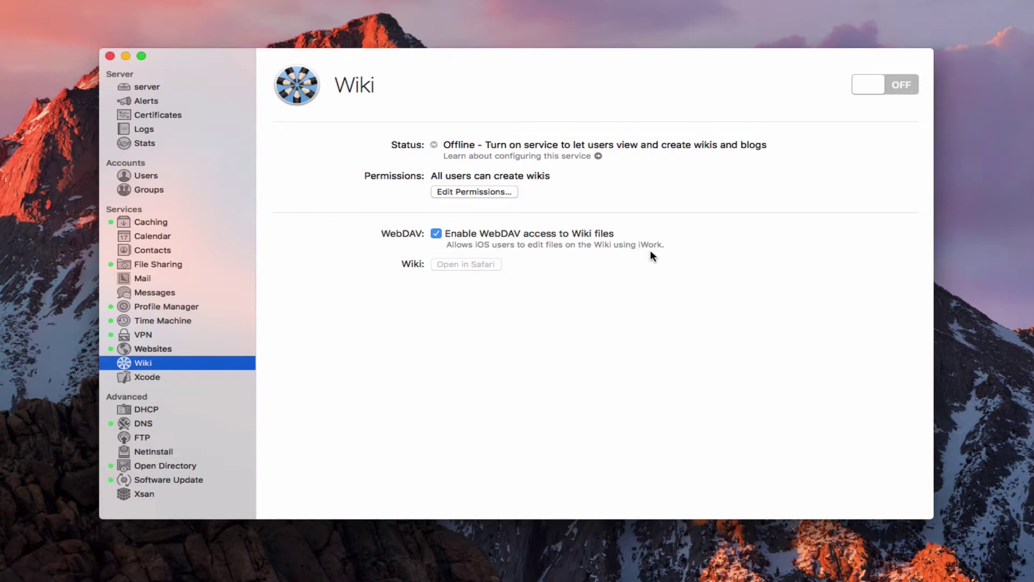
Step: Turn on the Wiki service and open its site in Safari, keeping only that page open
{"action": "left_click", "coordinate": [897, 85]}
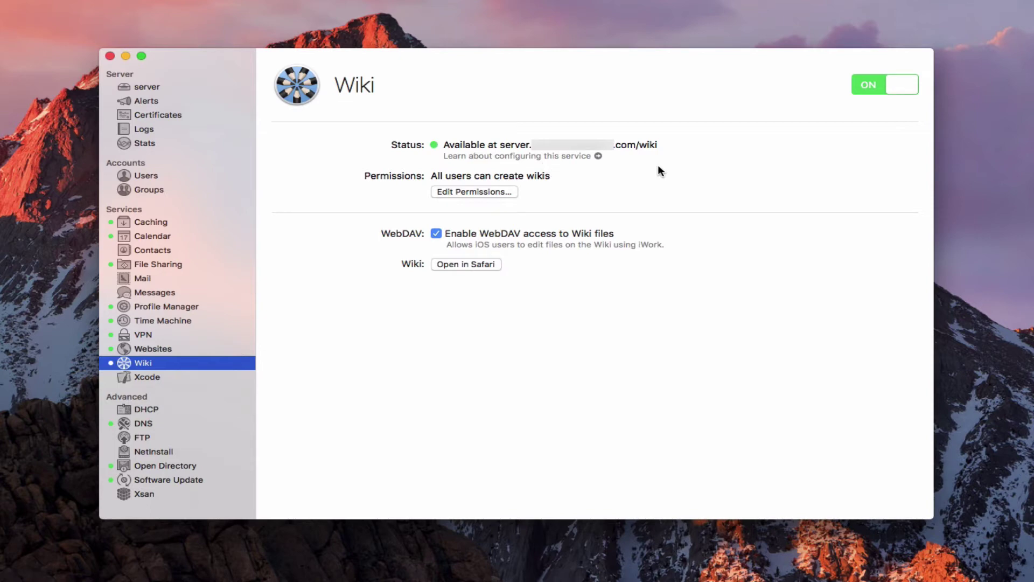
{"action": "left_click", "coordinate": [466, 264]}
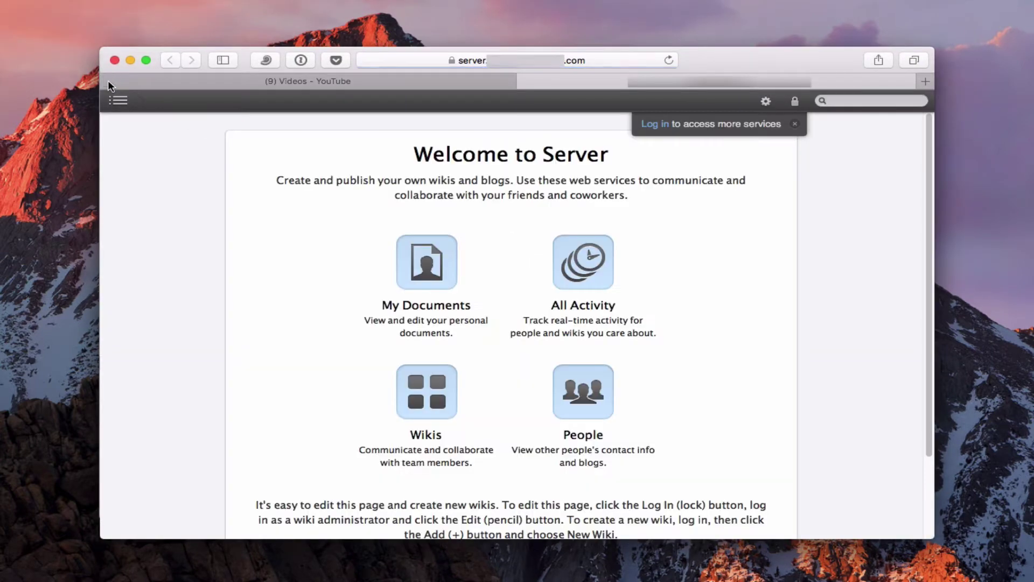
{"action": "left_click", "coordinate": [108, 81]}
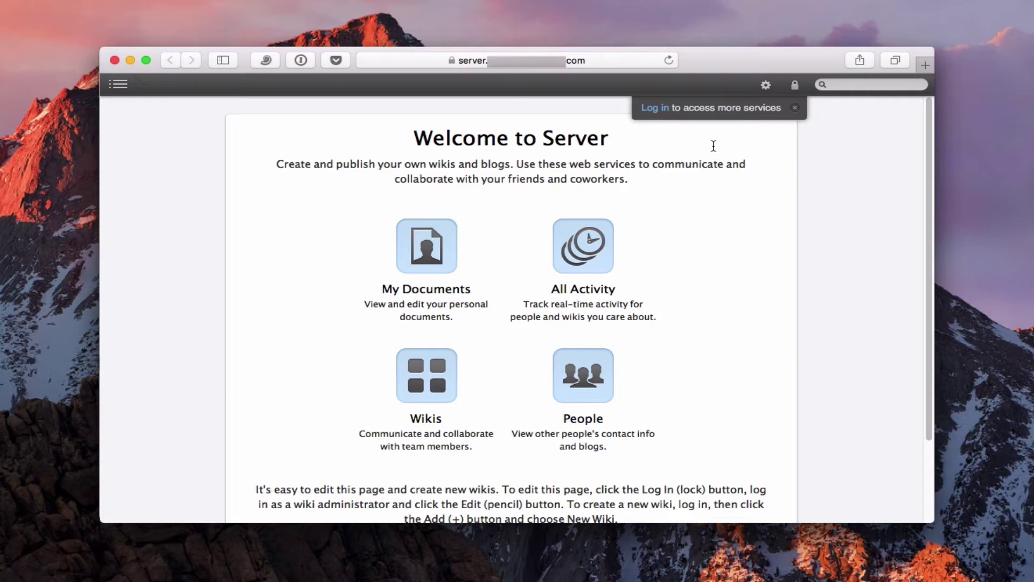
Step: Log in to the server's wiki site and open the Calendar linked at the end of the welcome page
{"action": "left_click", "coordinate": [653, 109]}
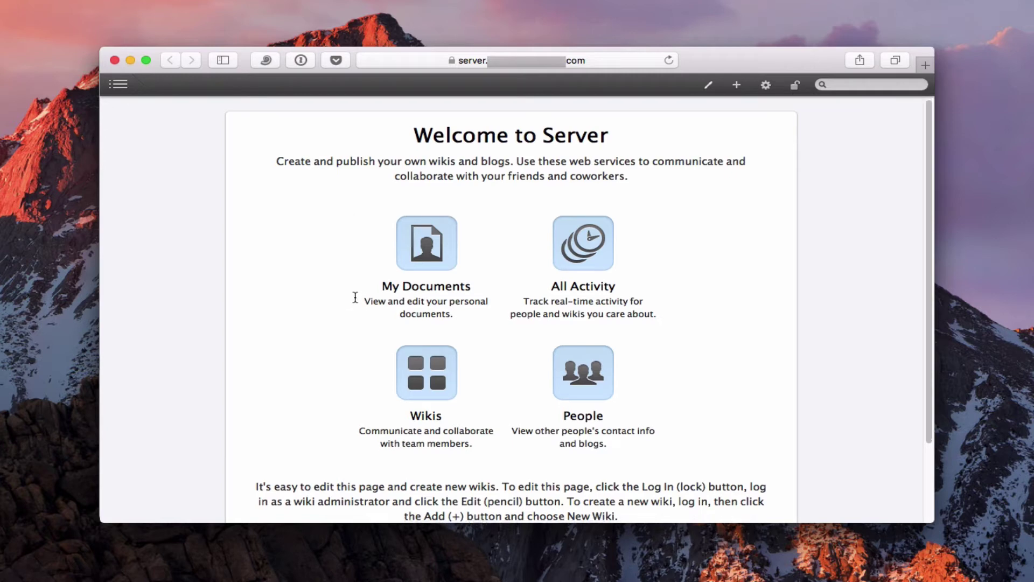
{"action": "scroll", "coordinate": [354, 295], "scroll_direction": "down", "scroll_amount": 3}
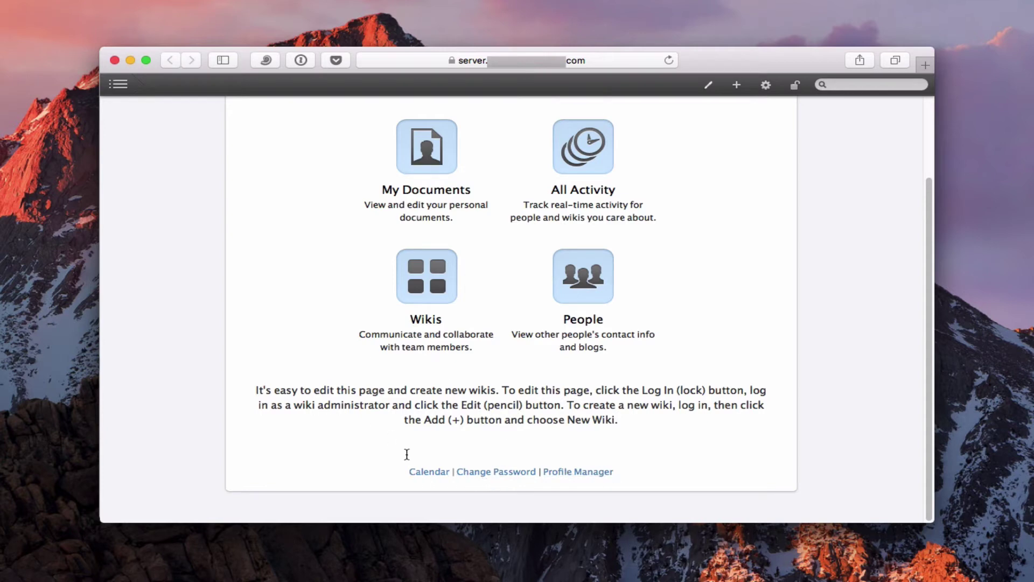
{"action": "left_click", "coordinate": [431, 471]}
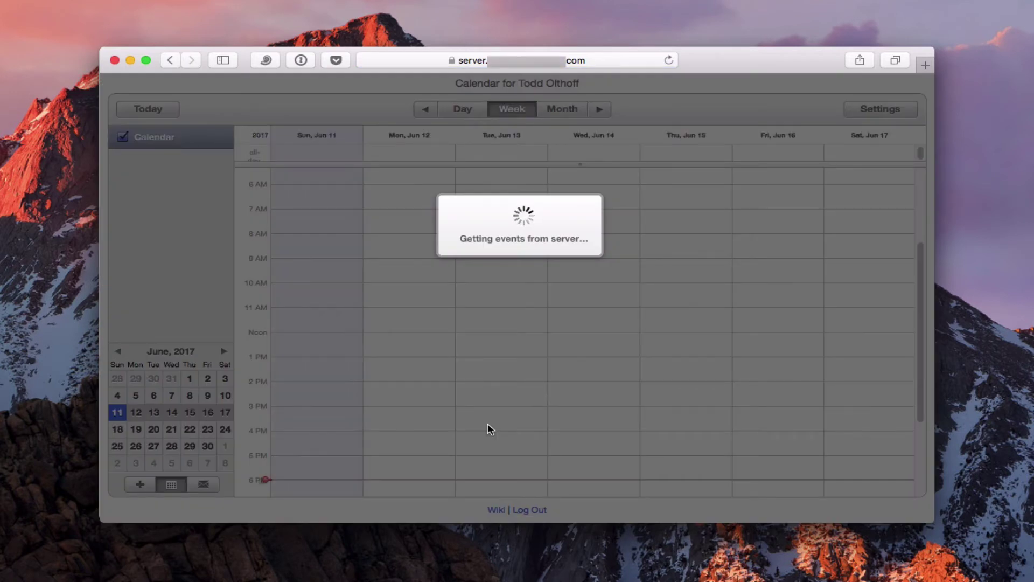
{"action": "scroll", "coordinate": [471, 372], "scroll_direction": "up", "scroll_amount": 1}
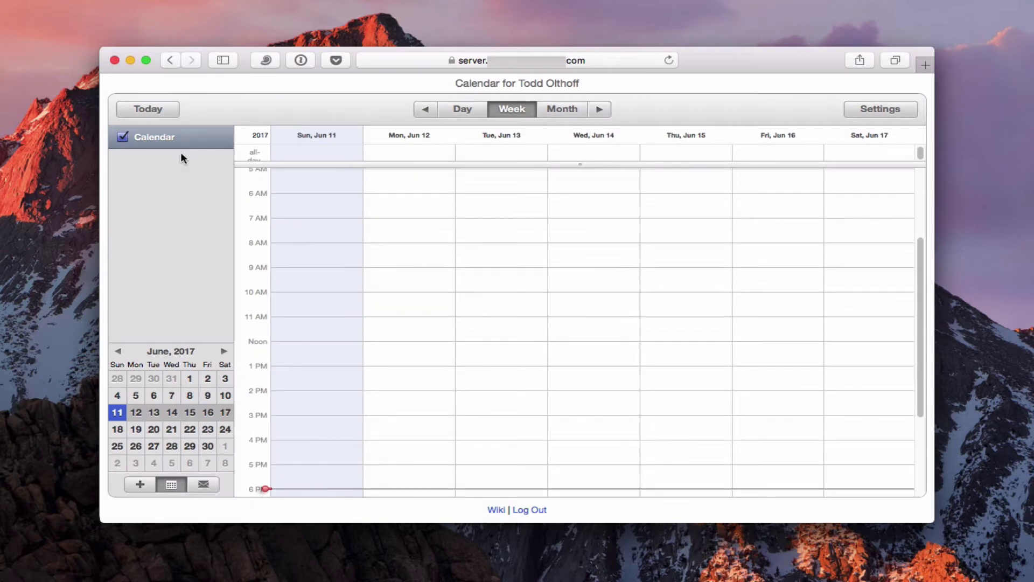
Step: Examine the calendar creation form and the calendar's timezone, availability, week start and delegate settings without saving anything
{"action": "mouse_move", "coordinate": [164, 141]}
{"action": "left_click", "coordinate": [140, 485]}
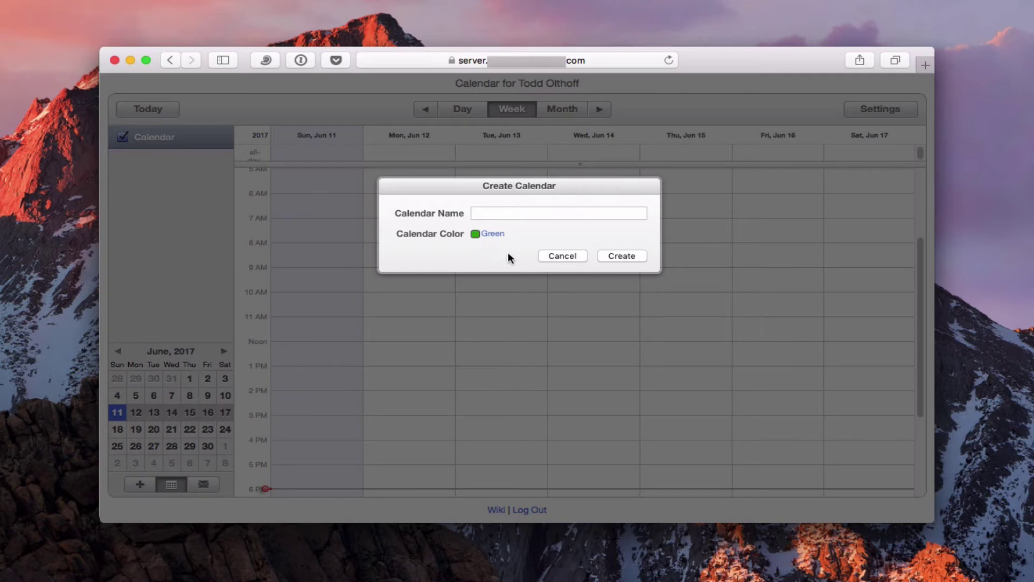
{"action": "left_click", "coordinate": [555, 256]}
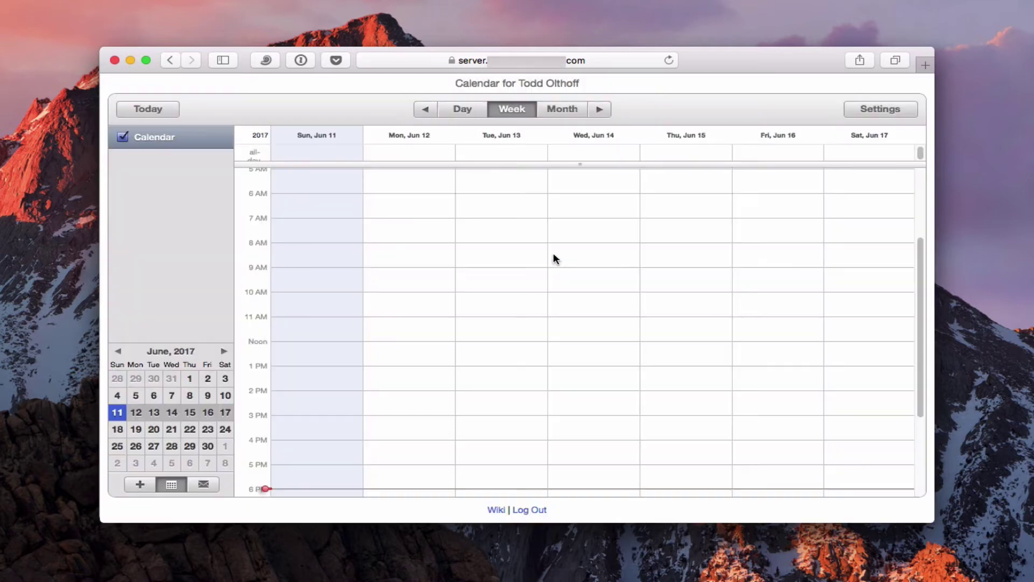
{"action": "left_click", "coordinate": [874, 109]}
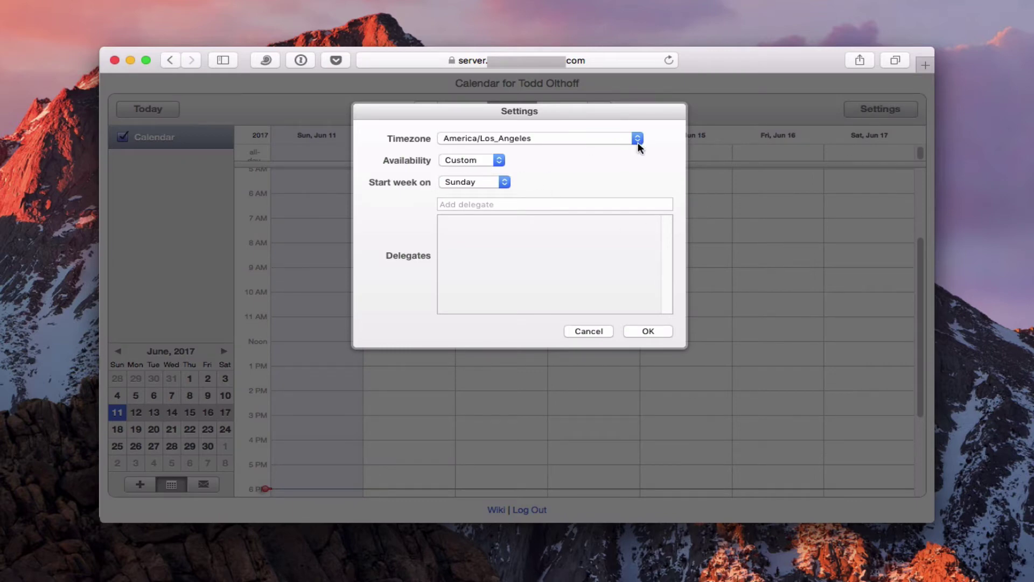
{"action": "left_click", "coordinate": [499, 160]}
{"action": "left_click", "coordinate": [545, 164]}
{"action": "left_click", "coordinate": [583, 330]}
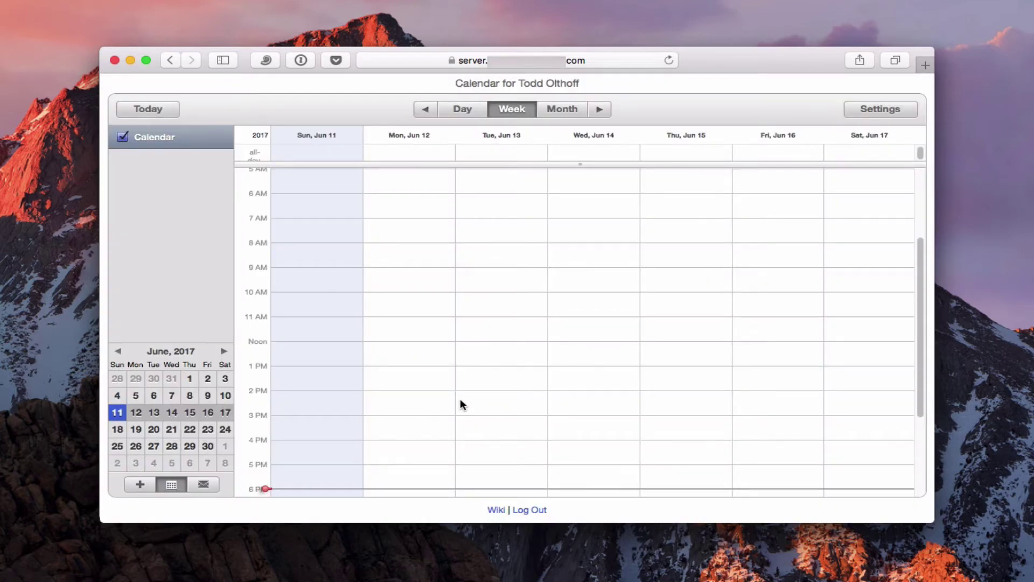
Step: Return to the server welcome page and check which user settings and help options it offers
{"action": "left_click", "coordinate": [170, 60]}
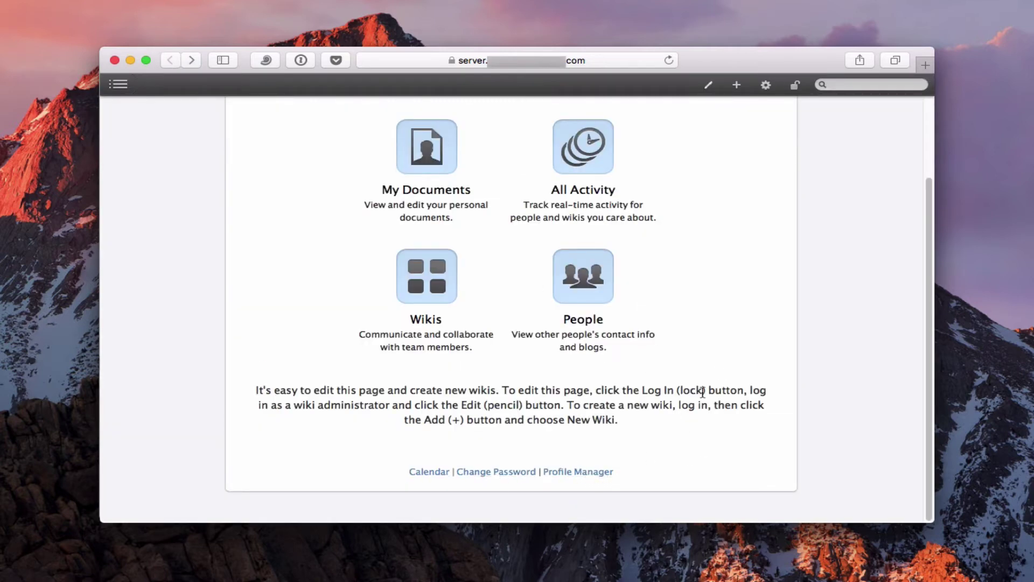
{"action": "scroll", "coordinate": [702, 394], "scroll_direction": "up", "scroll_amount": 3}
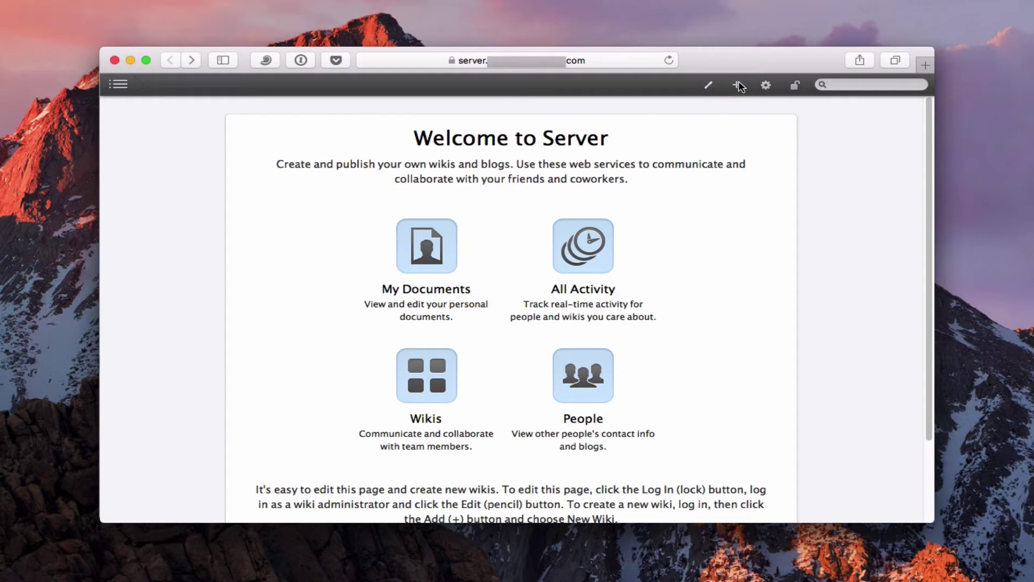
{"action": "left_click", "coordinate": [766, 85]}
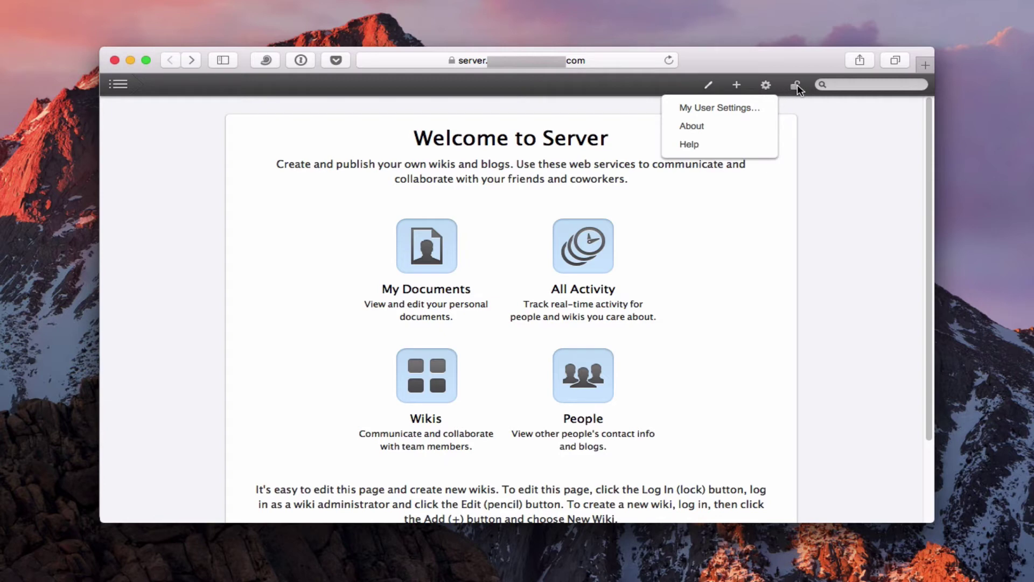
{"action": "left_click", "coordinate": [705, 86]}
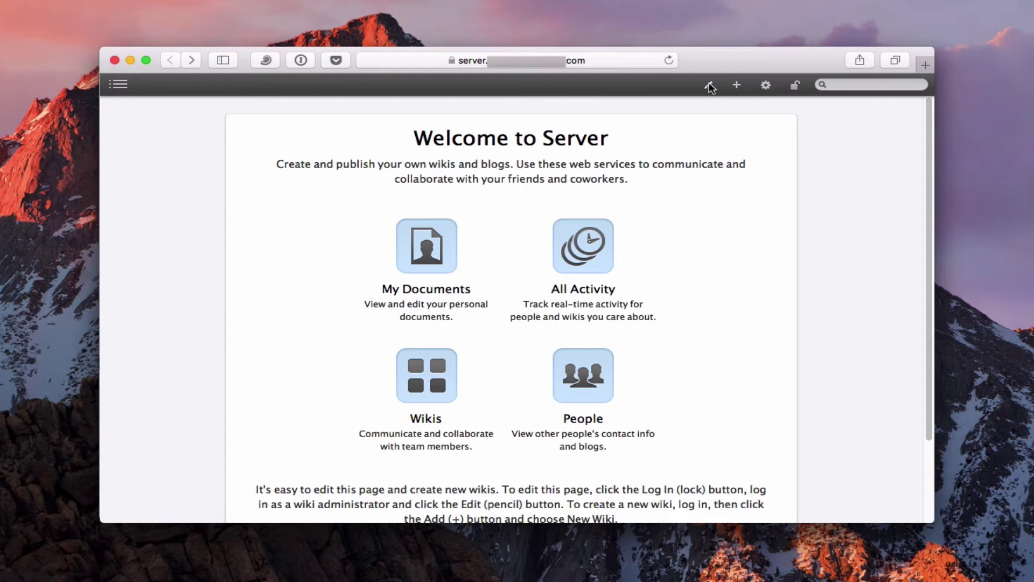
Step: Edit the welcome page and change its heading to "Welcome to My Server"
{"action": "left_click", "coordinate": [710, 86]}
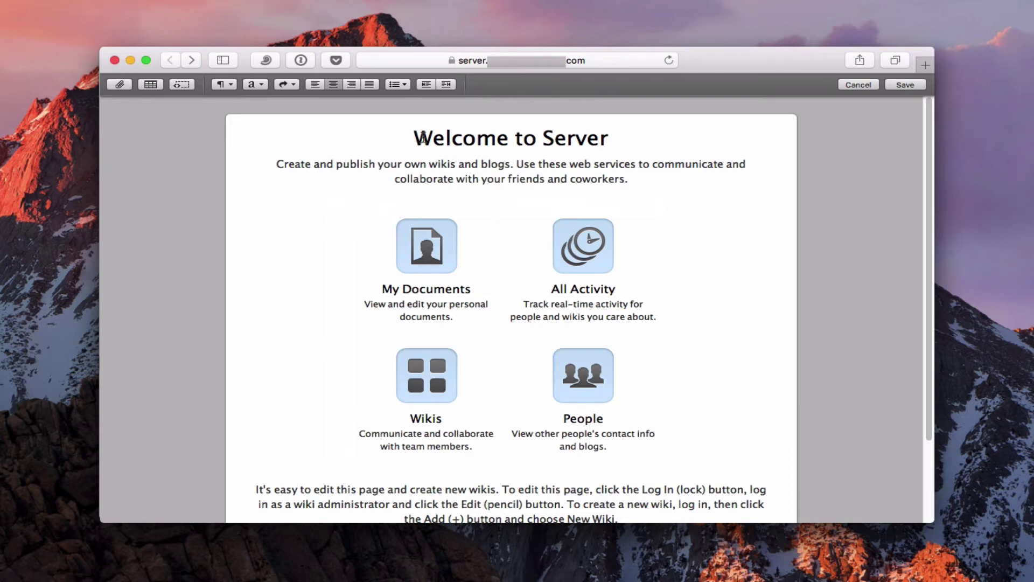
{"action": "left_click", "coordinate": [537, 139]}
{"action": "type", "text": "My"}
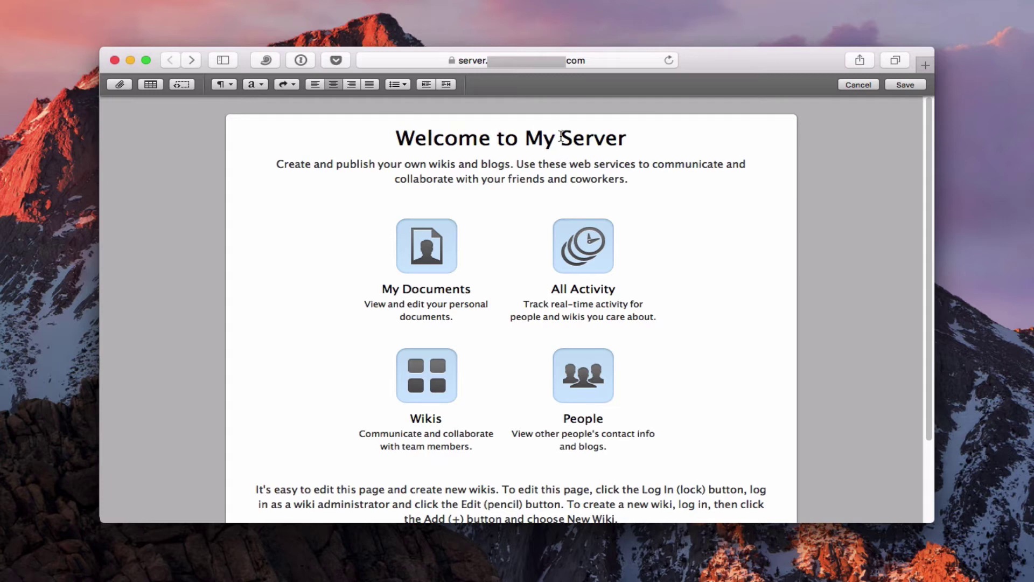
{"action": "left_click", "coordinate": [666, 134]}
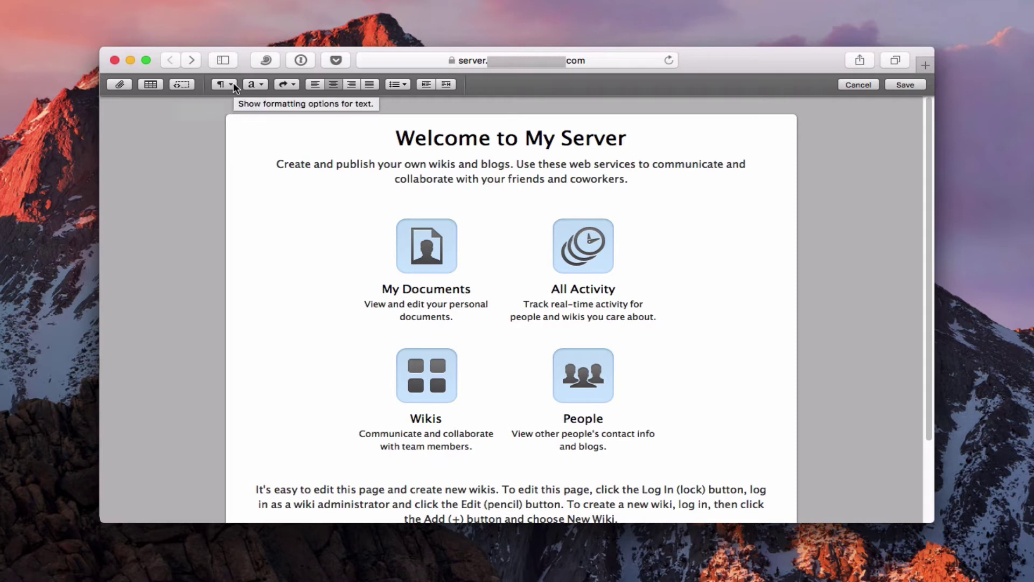
Step: Apply underline and bold formatting to the word "Server" in the heading
{"action": "left_click", "coordinate": [260, 87]}
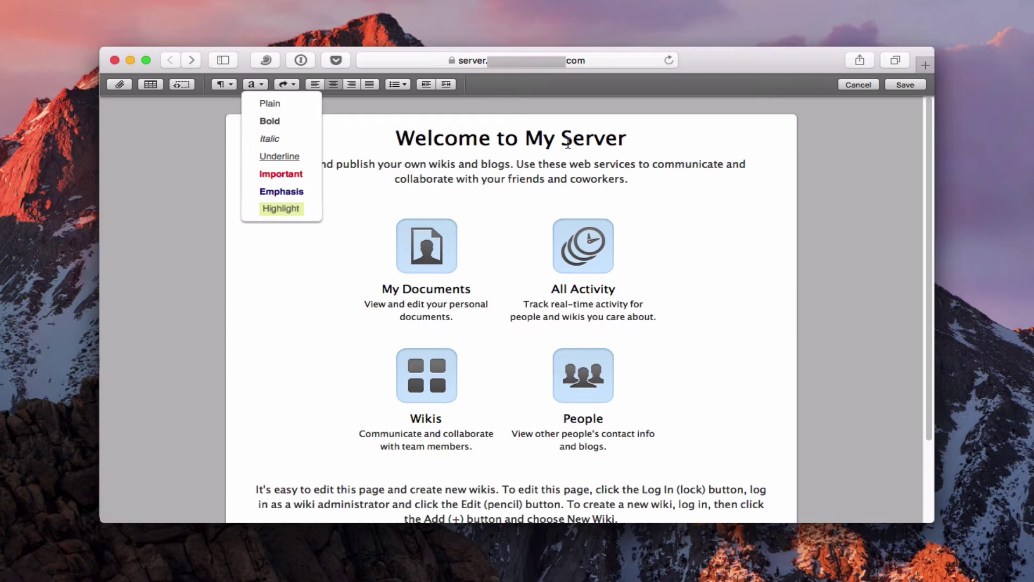
{"action": "left_click", "coordinate": [566, 136]}
{"action": "double_click", "coordinate": [569, 134]}
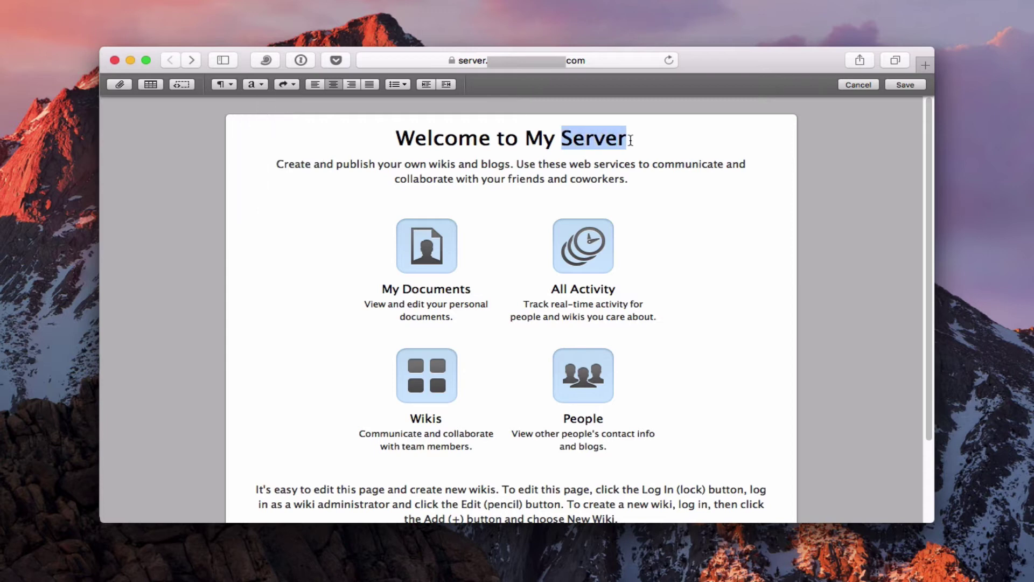
{"action": "left_click", "coordinate": [258, 85]}
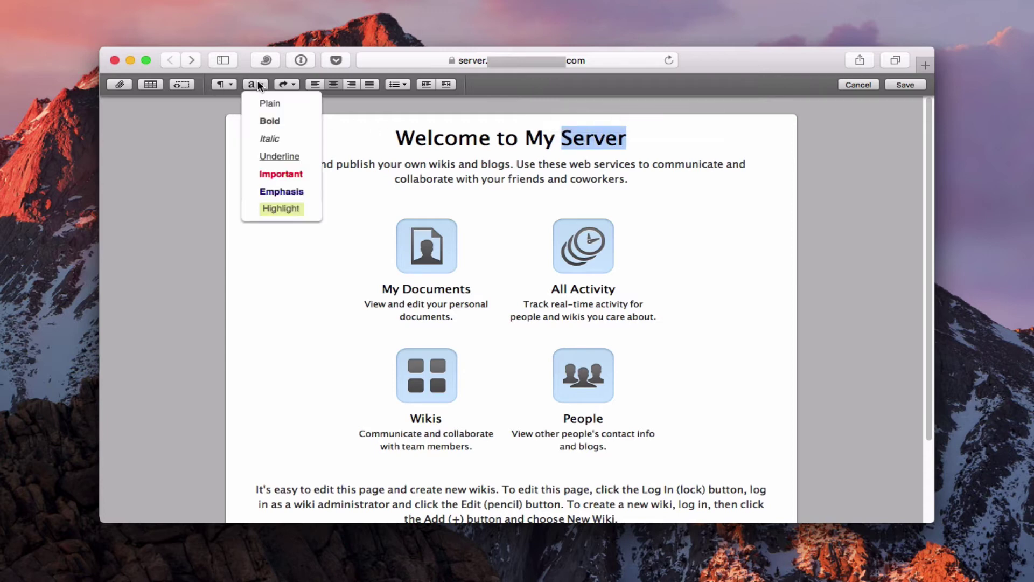
{"action": "left_click", "coordinate": [278, 160]}
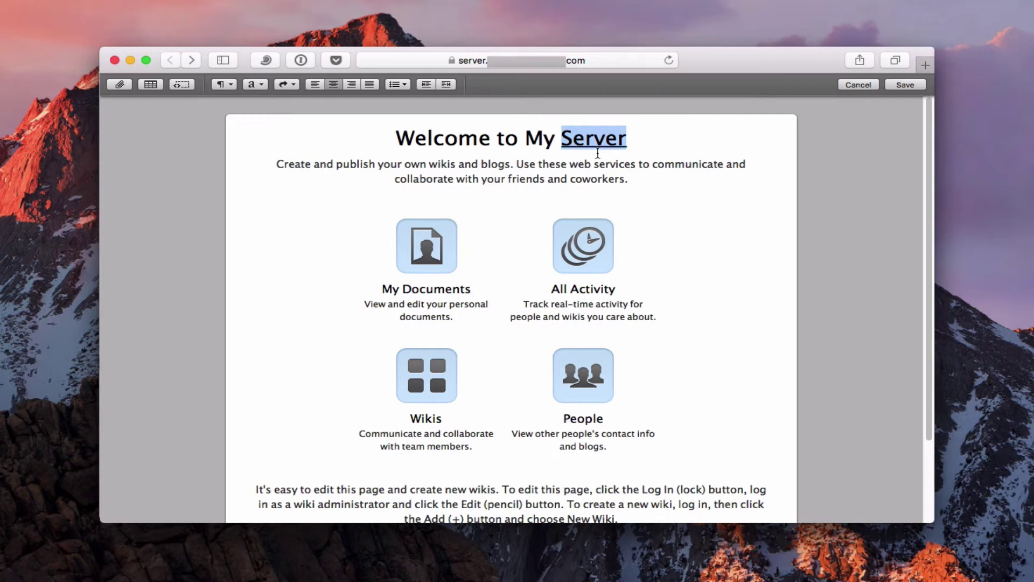
{"action": "left_click", "coordinate": [253, 84]}
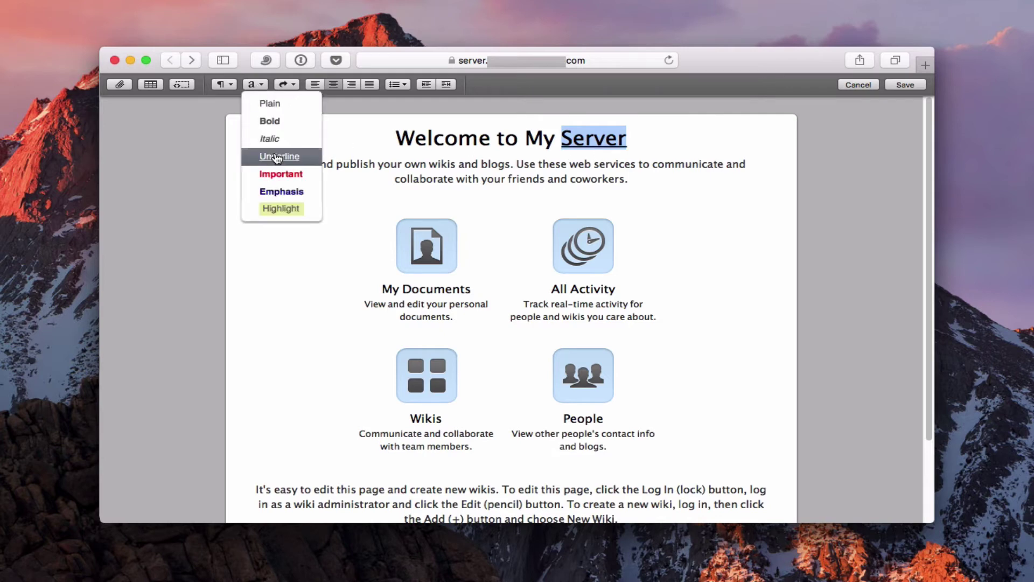
{"action": "left_click", "coordinate": [284, 121]}
Step: Reset the word "Server" to the Plain text style and center the heading
{"action": "left_click", "coordinate": [251, 84]}
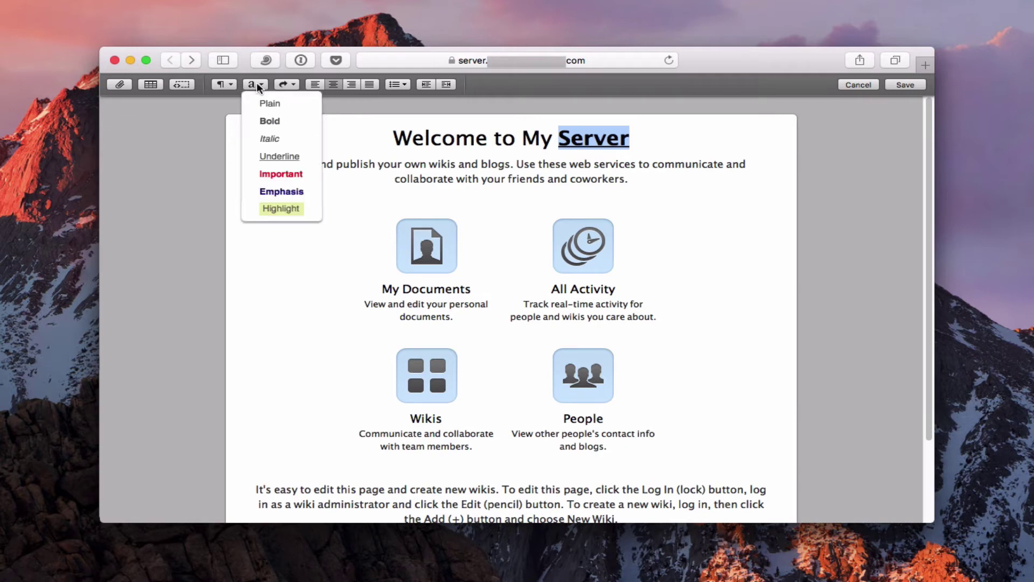
{"action": "left_click", "coordinate": [266, 102]}
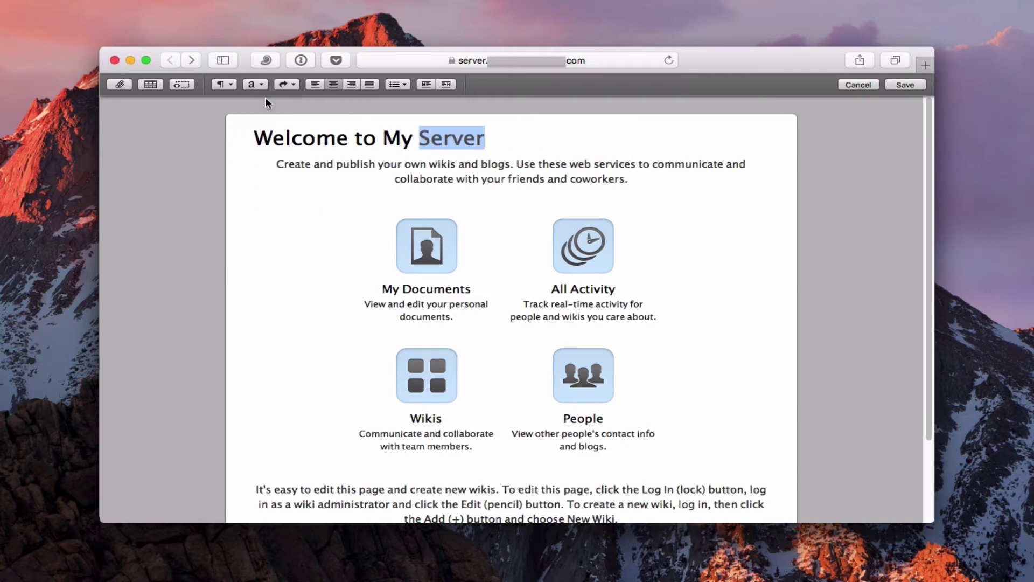
{"action": "left_click", "coordinate": [271, 133]}
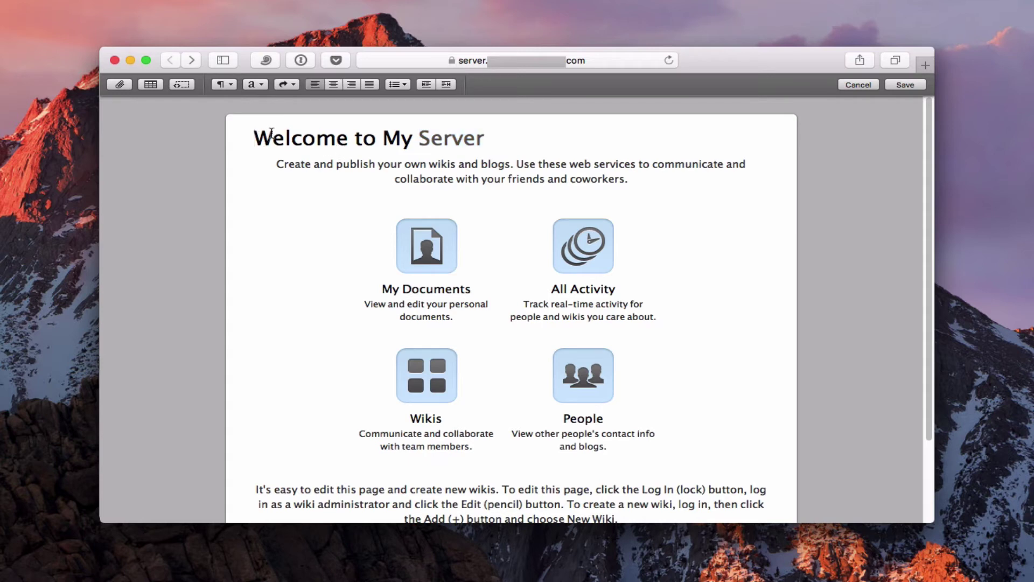
{"action": "left_click", "coordinate": [333, 84]}
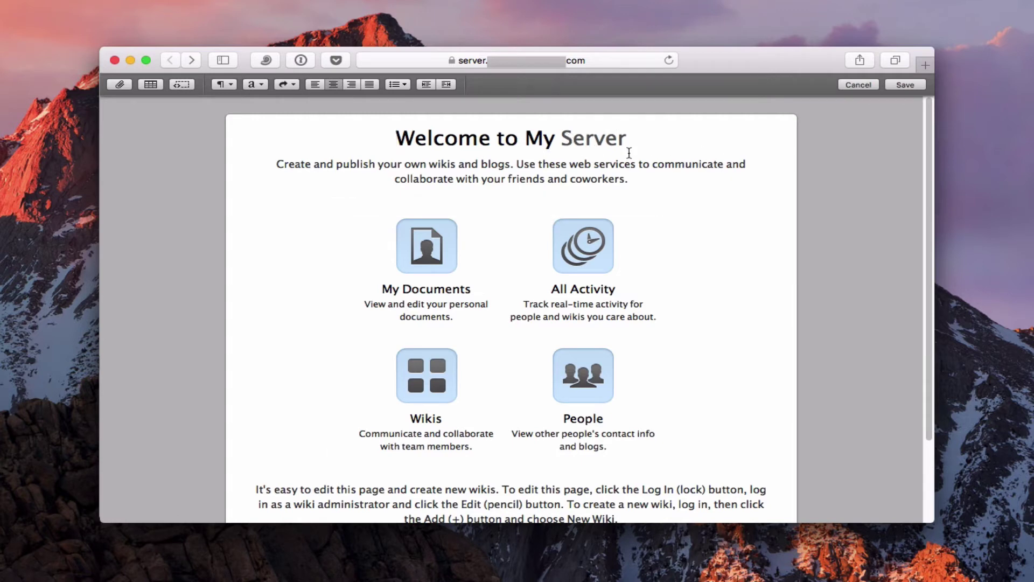
Step: Check the available list styles and look over the rest of the welcome page down to its footer links
{"action": "left_click", "coordinate": [361, 139]}
{"action": "left_click", "coordinate": [404, 85]}
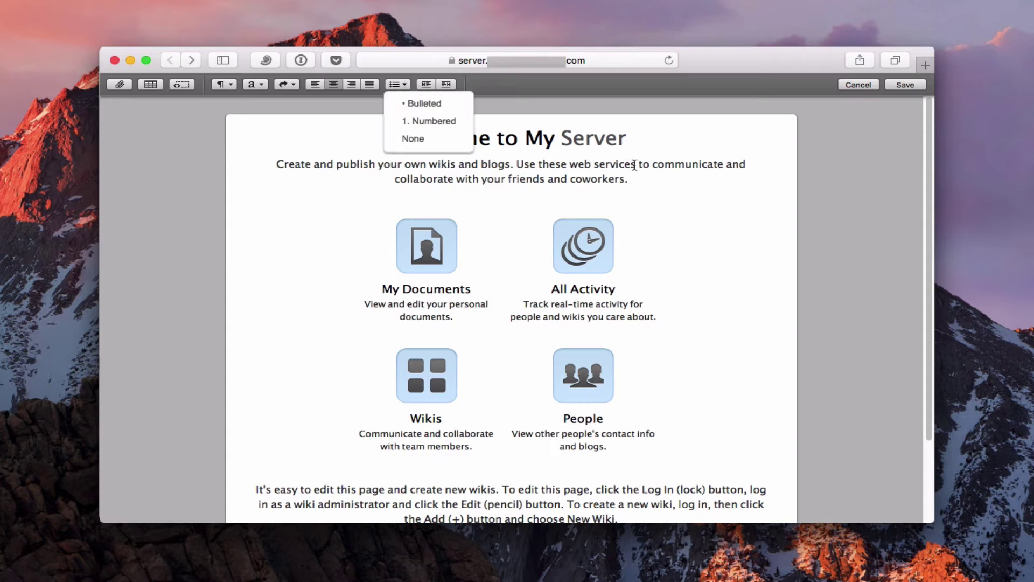
{"action": "left_click", "coordinate": [707, 199]}
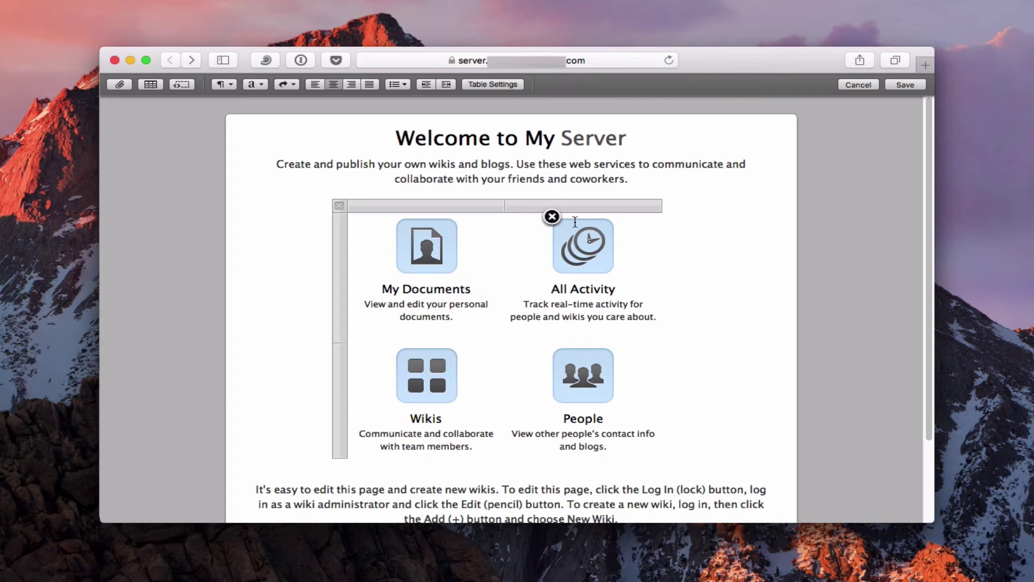
{"action": "scroll", "coordinate": [593, 481], "scroll_direction": "down", "scroll_amount": 3}
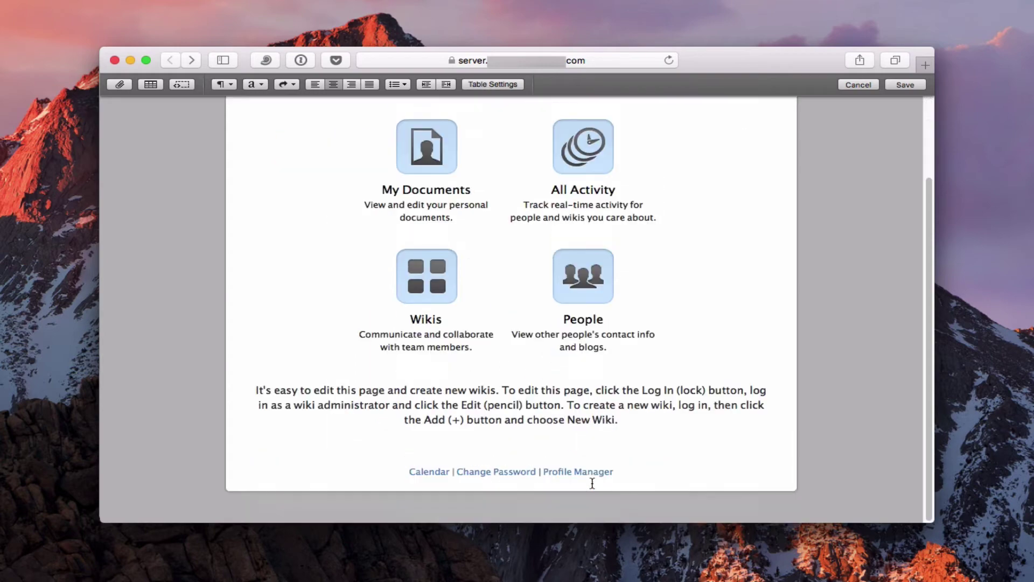
{"action": "scroll", "coordinate": [621, 471], "scroll_direction": "up", "scroll_amount": 3}
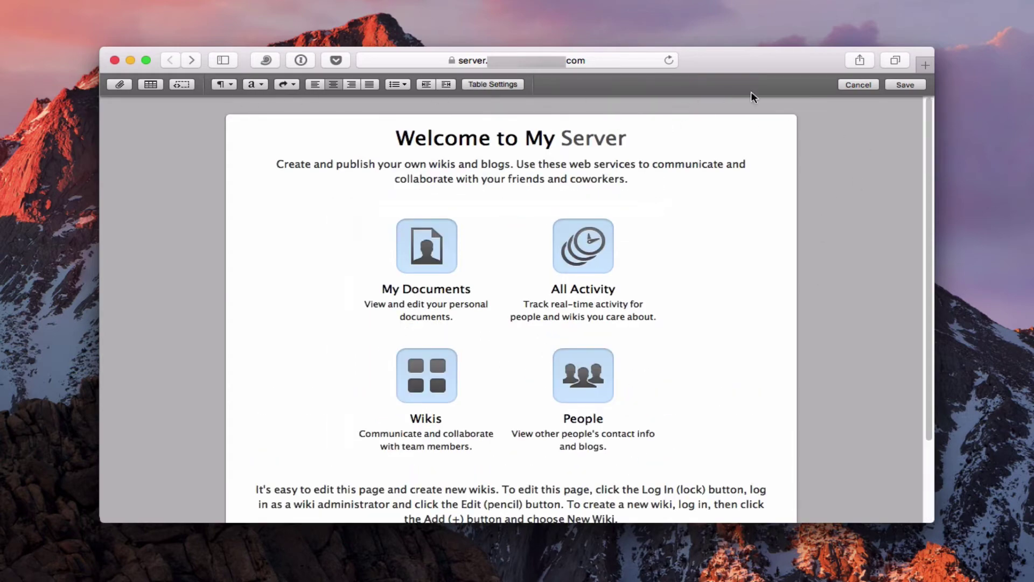
Step: Try alternate row colors on the welcome page's table, and discard the unsaved page edits
{"action": "left_click", "coordinate": [490, 85]}
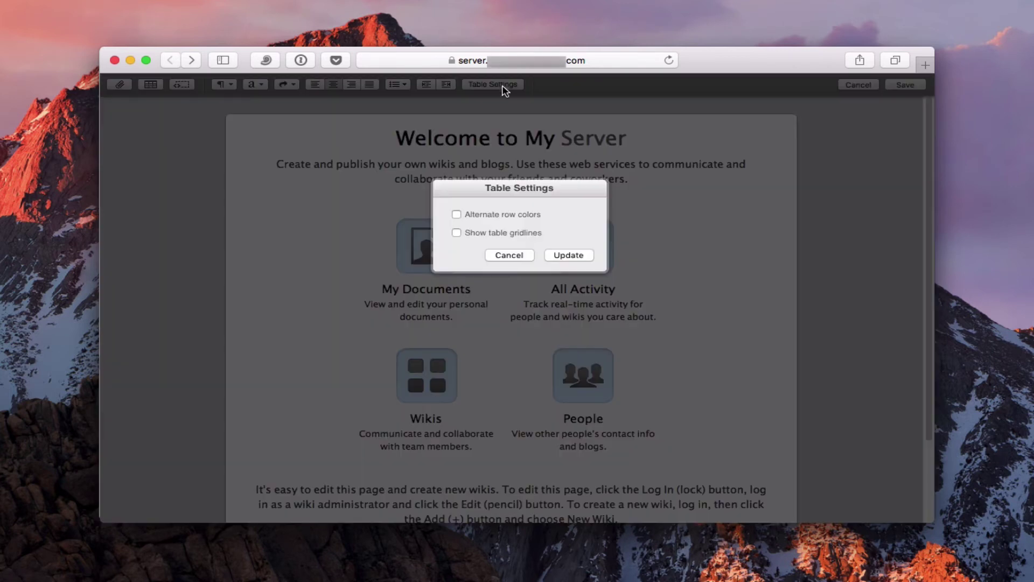
{"action": "left_click", "coordinate": [457, 214]}
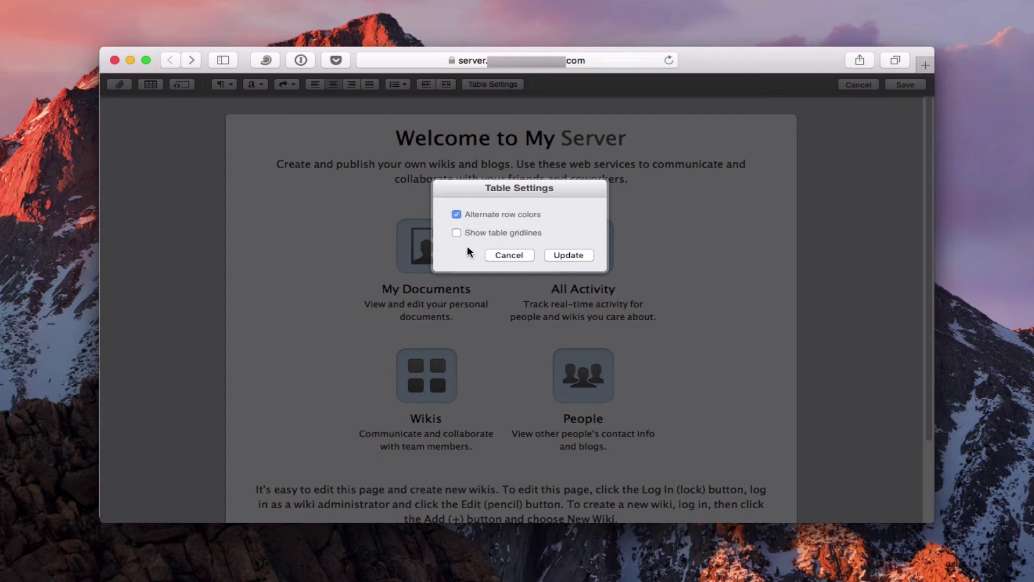
{"action": "left_click", "coordinate": [566, 255]}
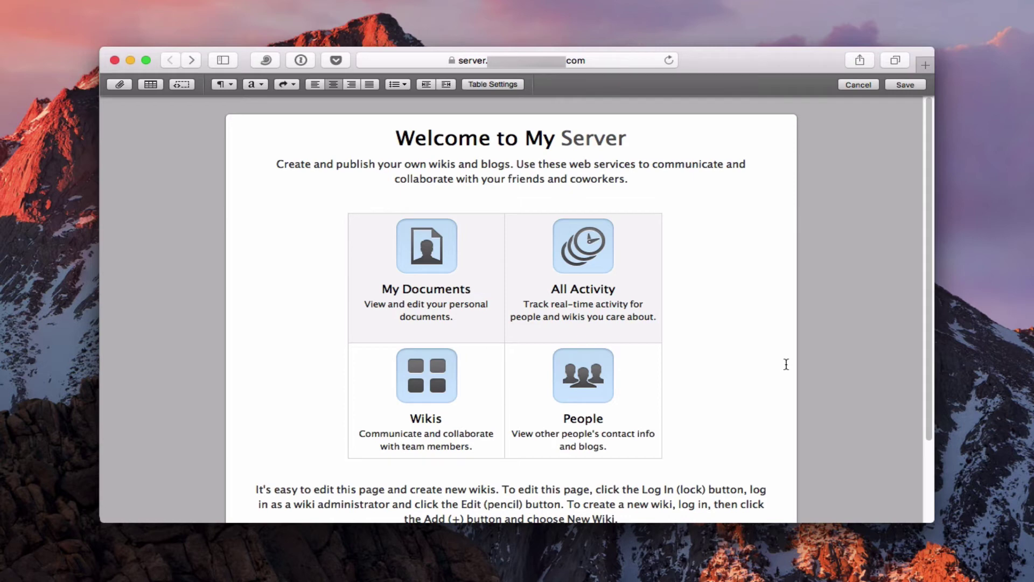
{"action": "left_click", "coordinate": [855, 84]}
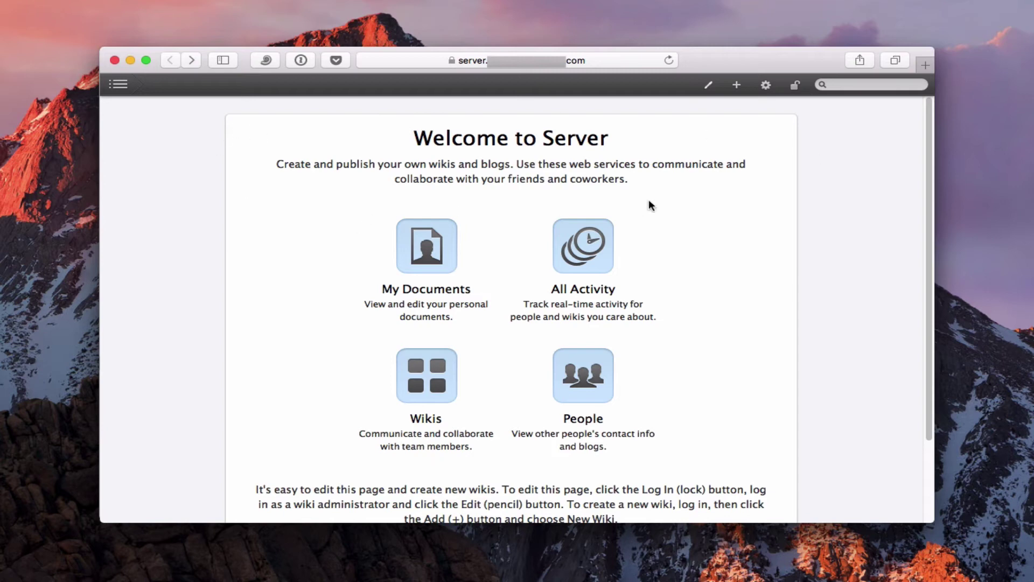
{"action": "left_click", "coordinate": [119, 84]}
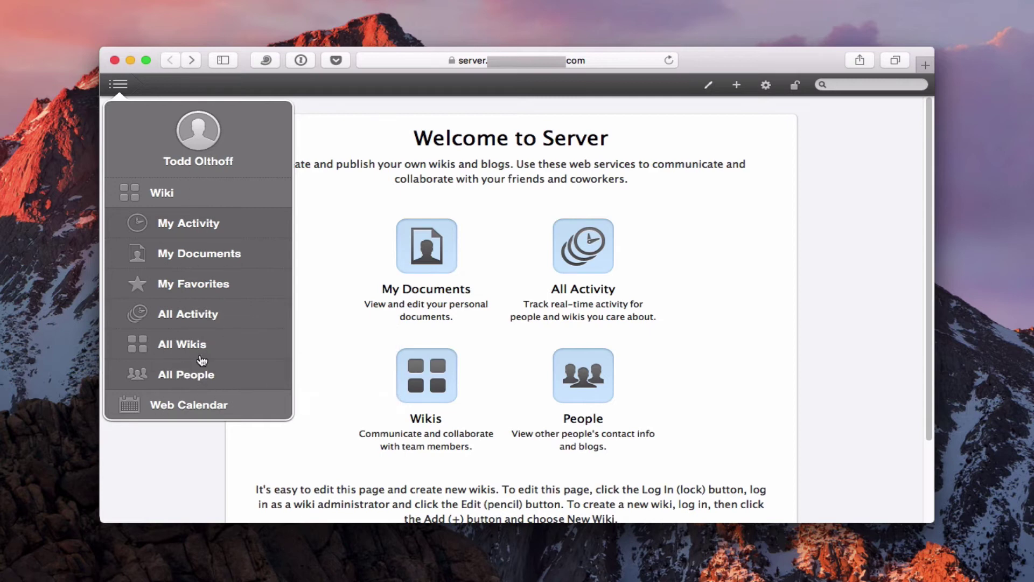
{"action": "left_click", "coordinate": [843, 144]}
Step: Set the color scheme to gray in the Appearance part of the user settings and save
{"action": "left_click", "coordinate": [766, 87]}
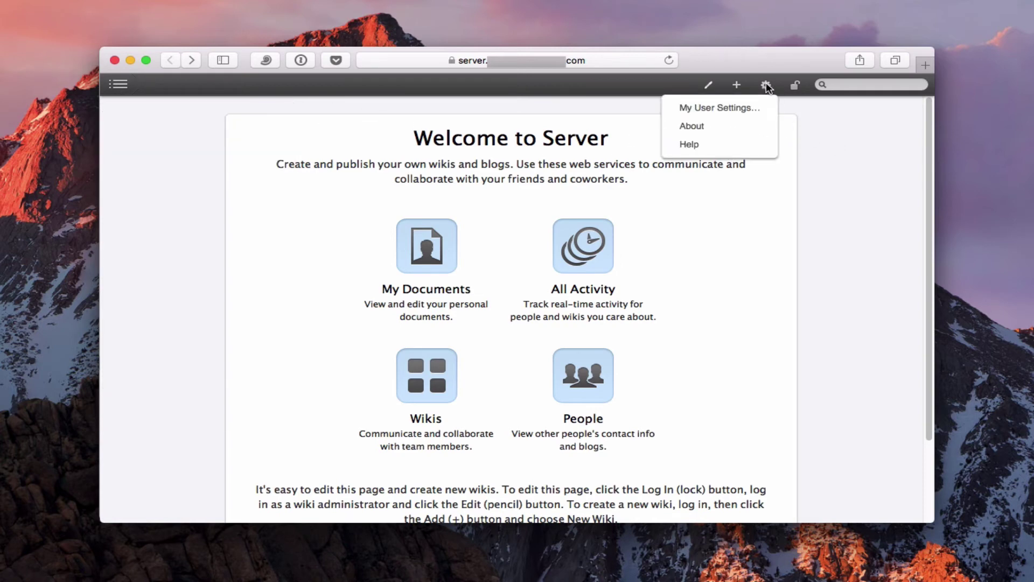
{"action": "left_click", "coordinate": [742, 109]}
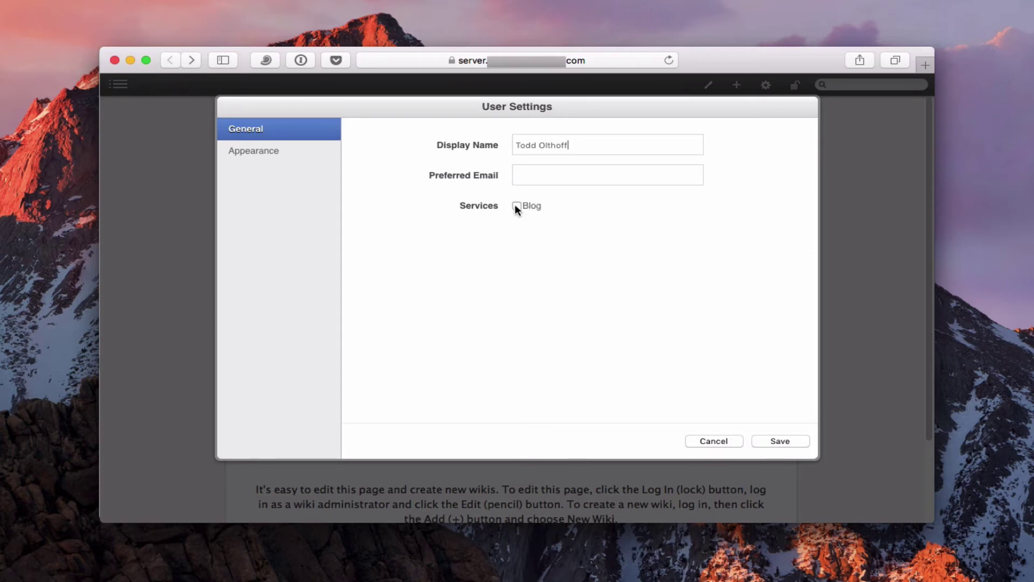
{"action": "left_click", "coordinate": [268, 154]}
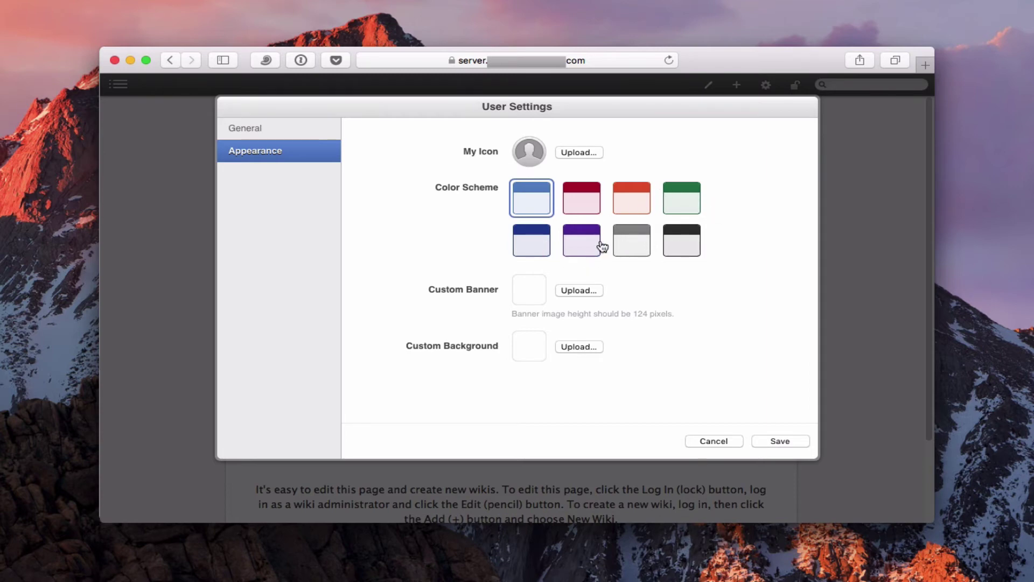
{"action": "left_click", "coordinate": [636, 246]}
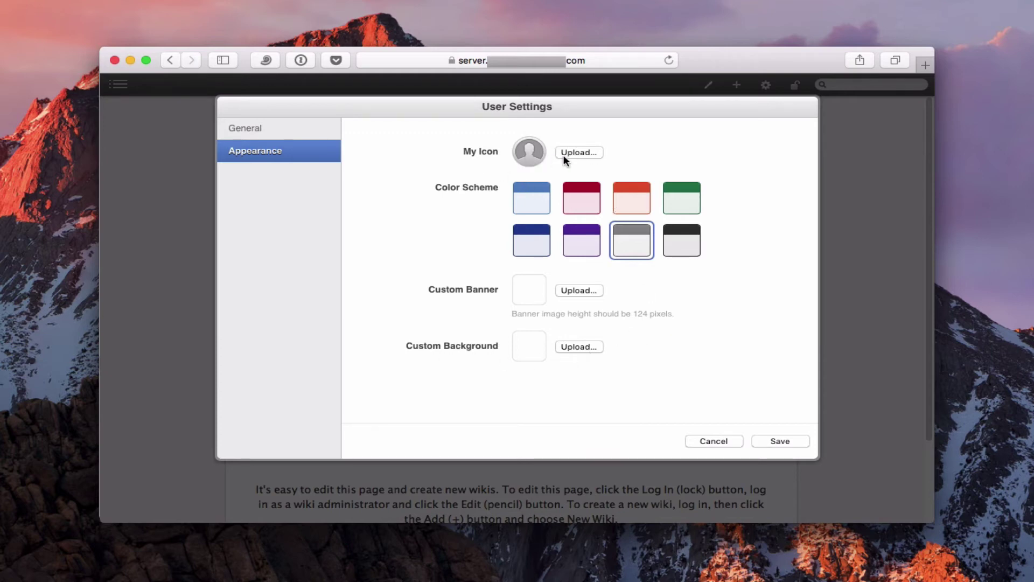
{"action": "left_click", "coordinate": [769, 441]}
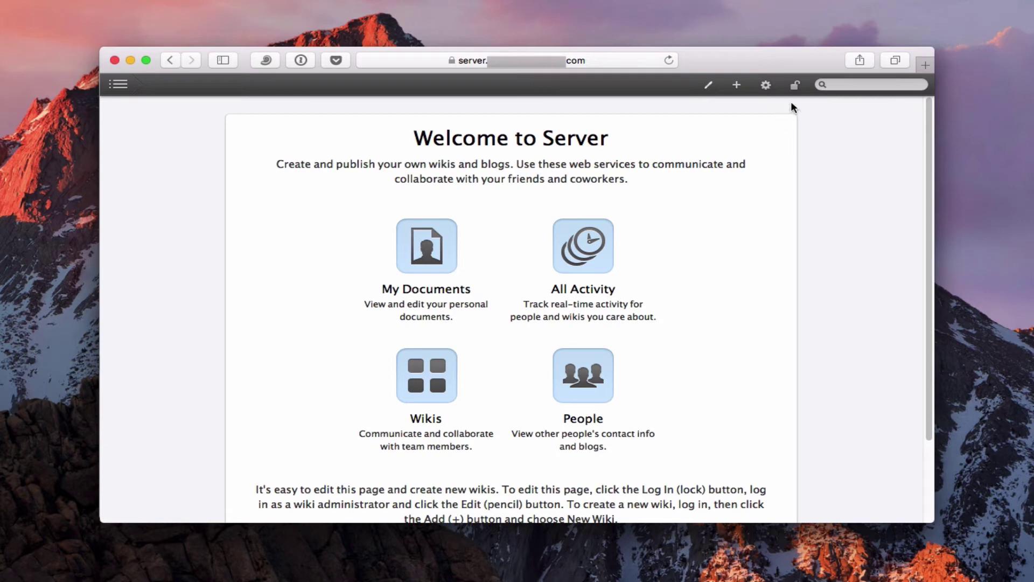
Step: Start a new wiki named "Pictures" with the description "This is my portfolio"
{"action": "left_click", "coordinate": [738, 88]}
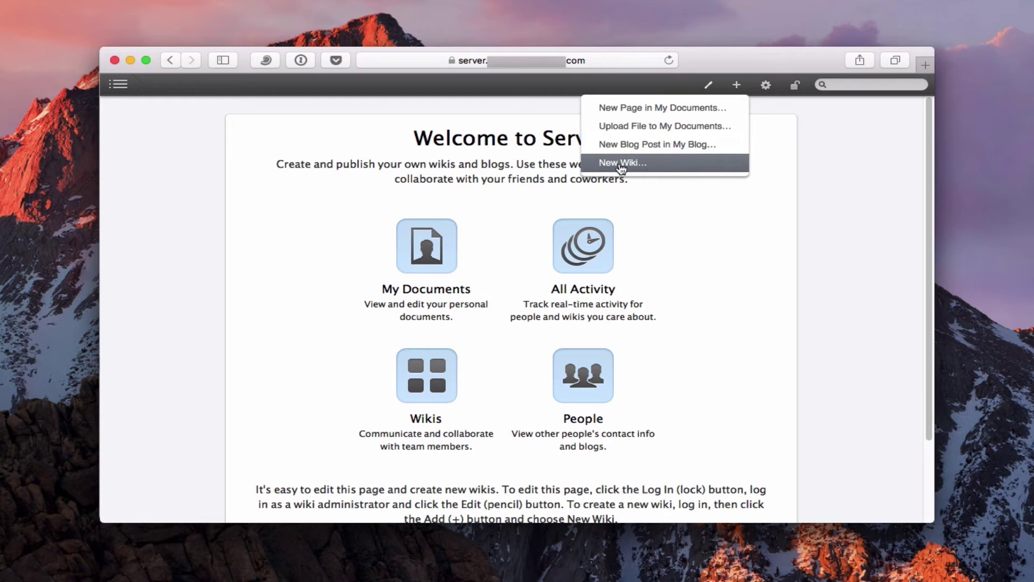
{"action": "left_click", "coordinate": [649, 162]}
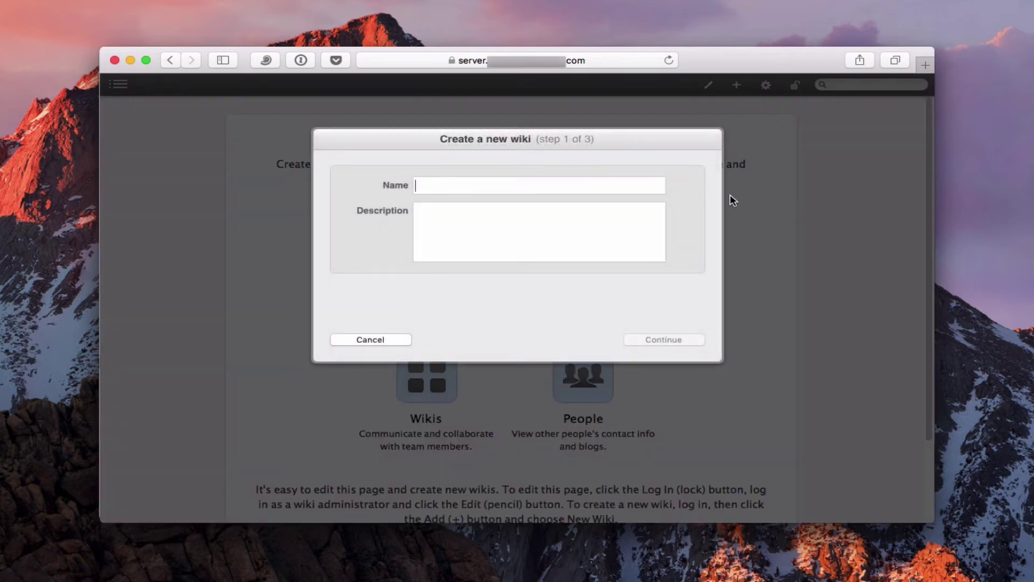
{"action": "type", "text": "Plc"}
{"action": "key", "text": "BackSpace"}
{"action": "key", "text": "BackSpace"}
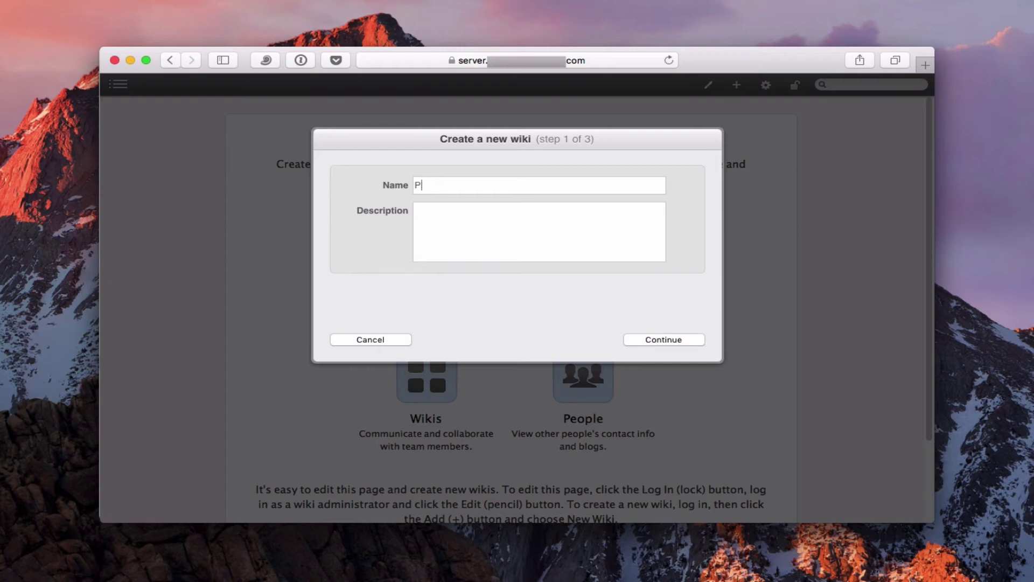
{"action": "type", "text": "ictures"}
{"action": "key", "text": "Tab"}
{"action": "type", "text": "This is my potrtfolo"}
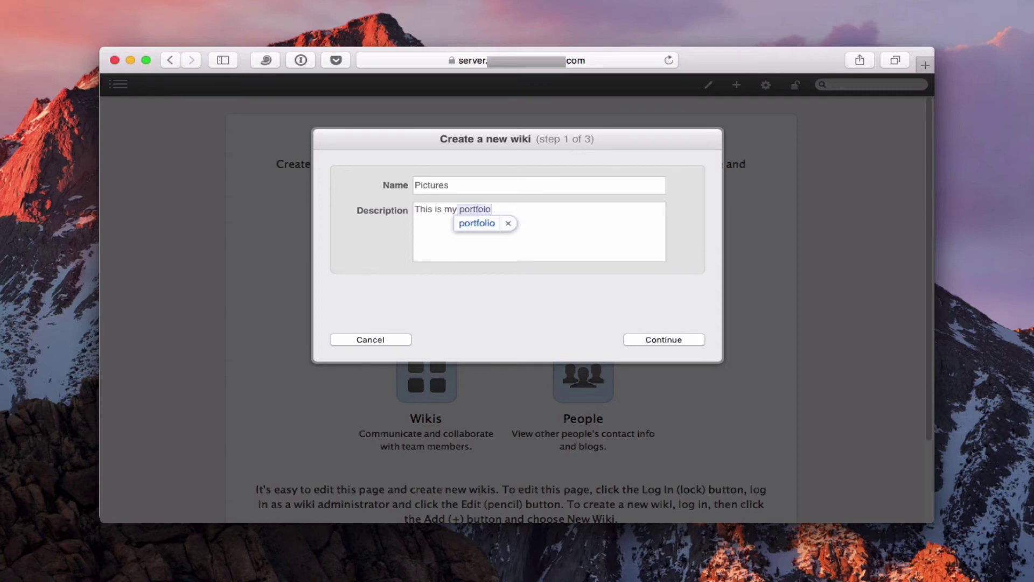
{"action": "key", "text": "BackSpace"}
{"action": "type", "text": "io"}
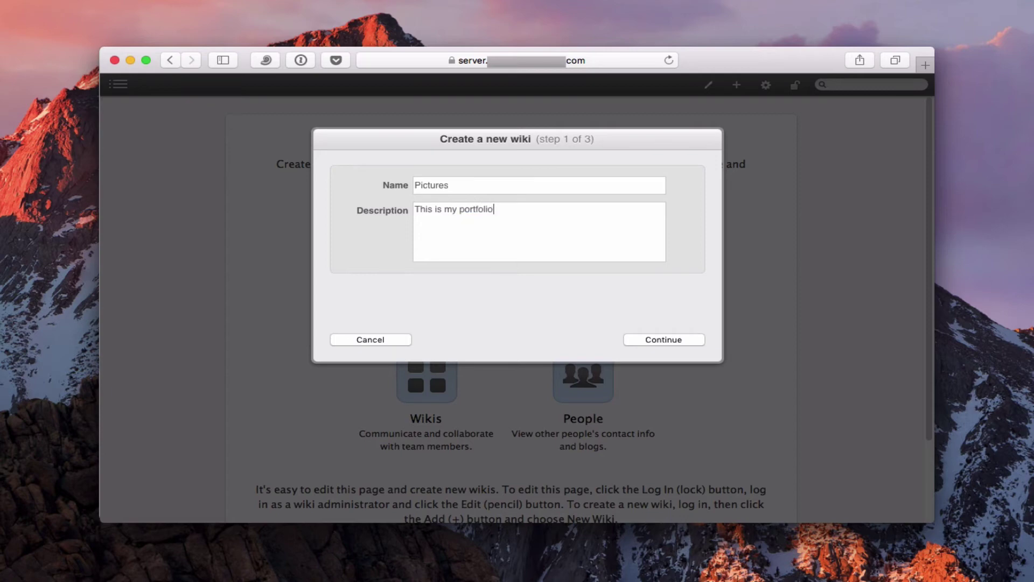
Step: Continue to the wiki's permissions and give all logged in users Read & write access
{"action": "left_click", "coordinate": [664, 340]}
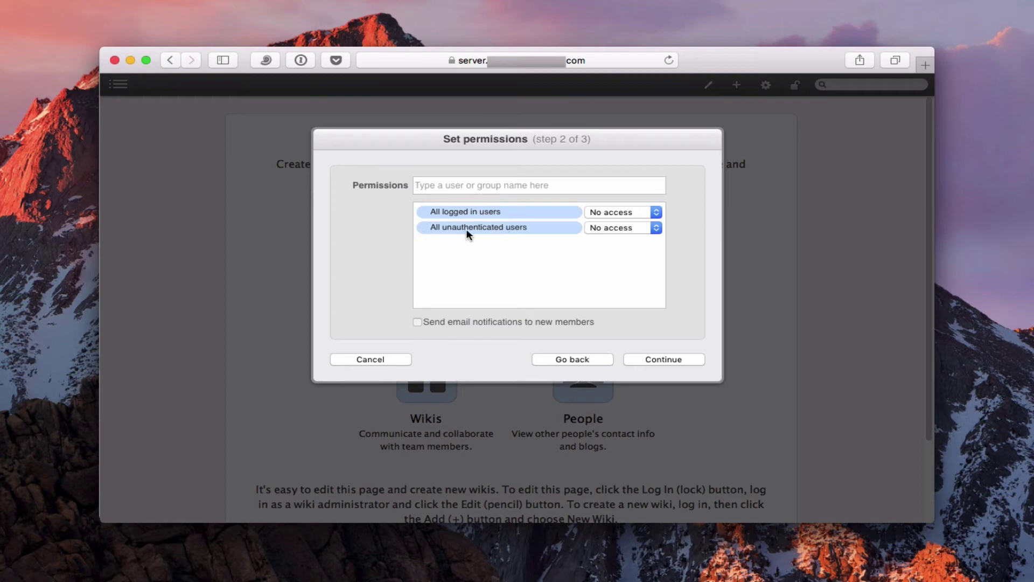
{"action": "left_click", "coordinate": [656, 212]}
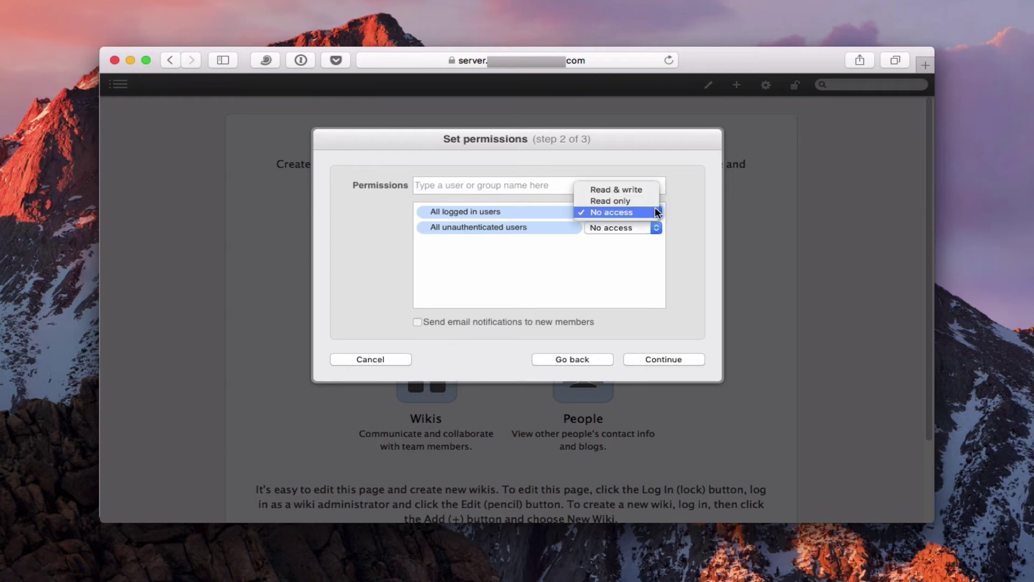
{"action": "left_click", "coordinate": [648, 190]}
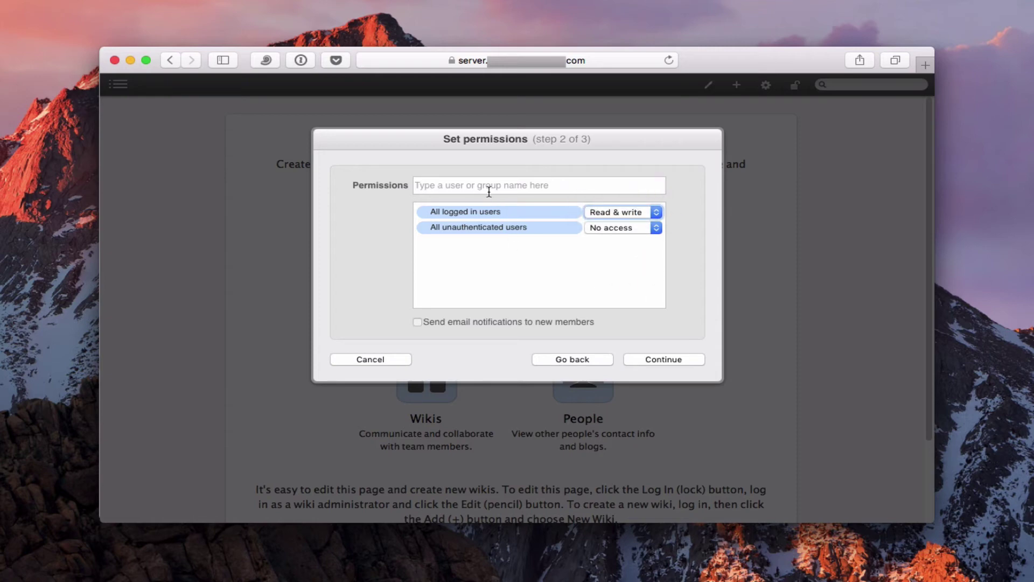
Step: Look up the group "workgroup" for the wiki's permissions and clear the entry without adding it
{"action": "left_click", "coordinate": [443, 185]}
{"action": "type", "text": "work"}
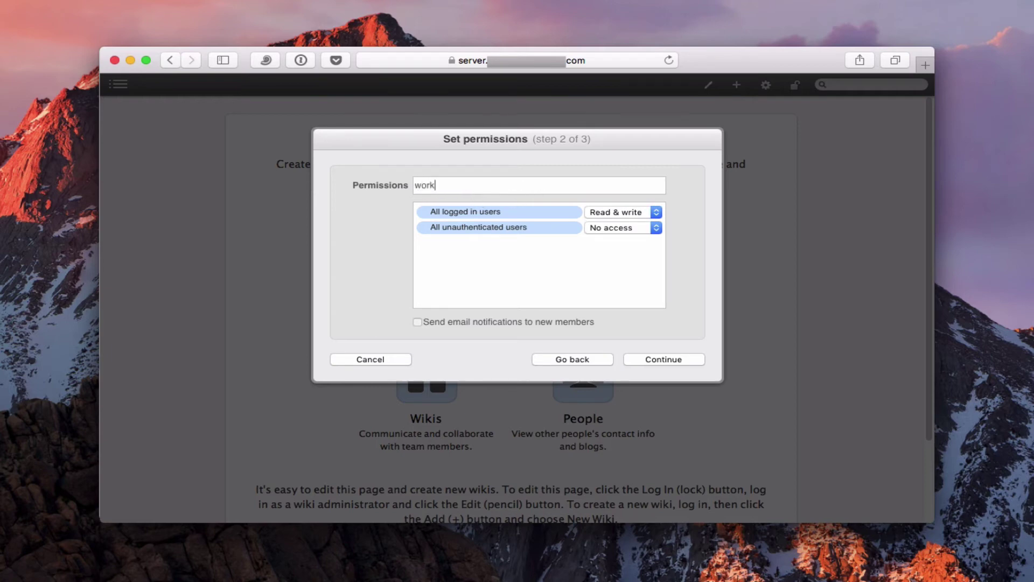
{"action": "type", "text": "group"}
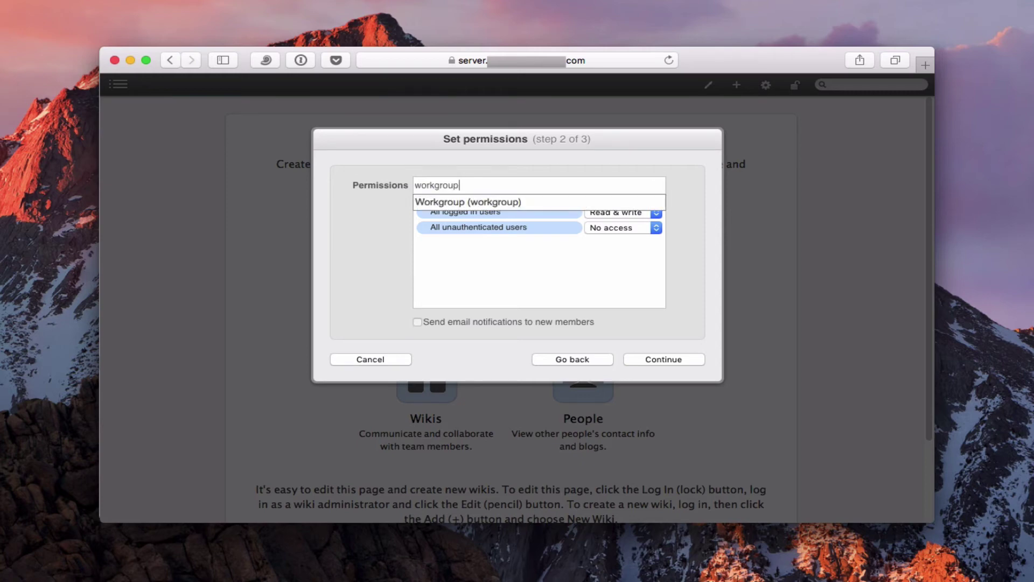
{"action": "key", "text": "BackSpace"}
{"action": "key", "text": "BackSpace"}
{"action": "key", "text": "BackSpace"}
{"action": "key", "text": "BackSpace"}
{"action": "key", "text": "BackSpace"}
{"action": "key", "text": "BackSpace"}
{"action": "key", "text": "BackSpace"}
{"action": "key", "text": "BackSpace"}
{"action": "key", "text": "BackSpace"}
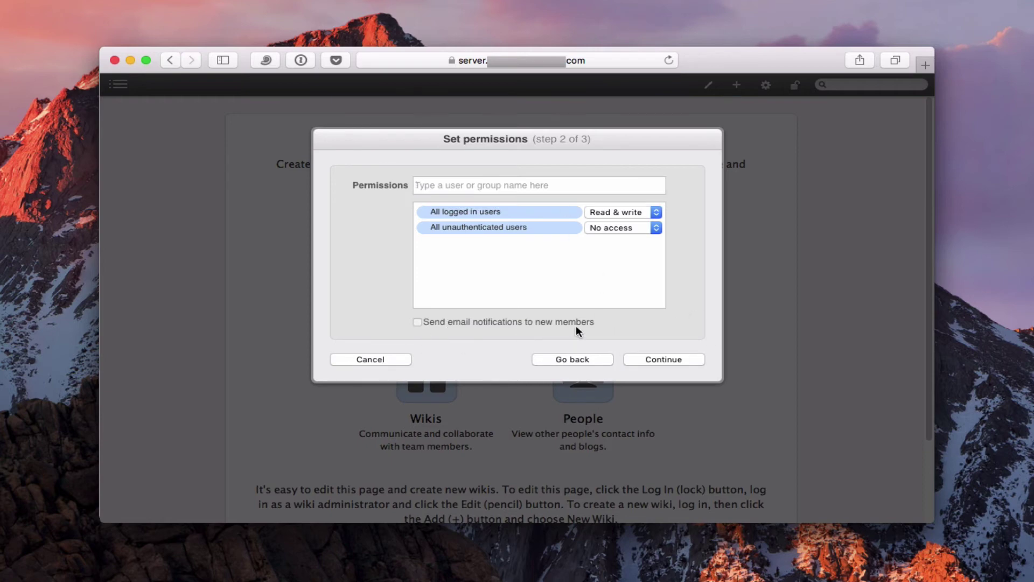
Step: Choose the dark blue color scheme for the new wiki, create it and open its home page
{"action": "left_click", "coordinate": [667, 359]}
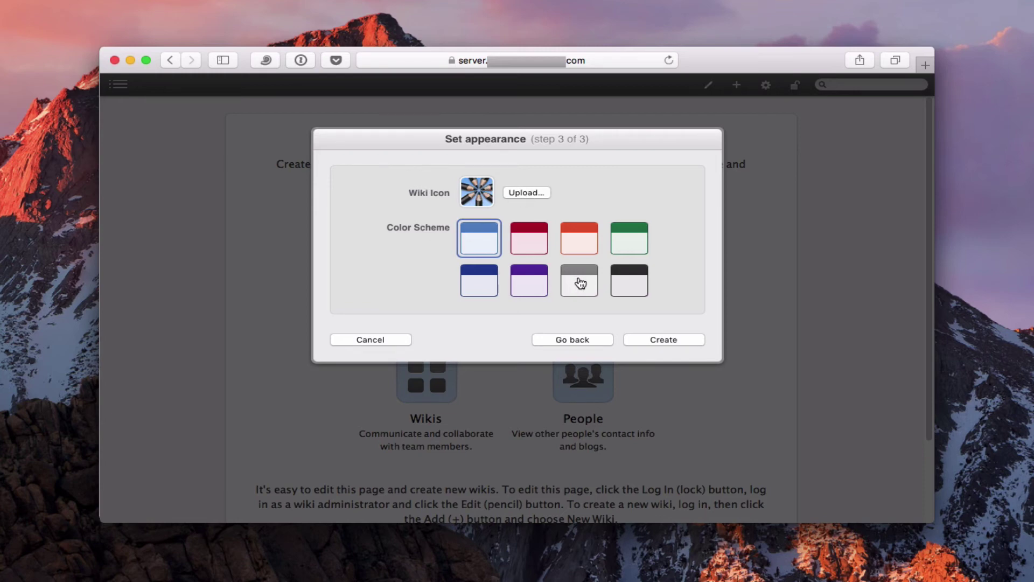
{"action": "left_click", "coordinate": [490, 279]}
{"action": "left_click", "coordinate": [655, 338]}
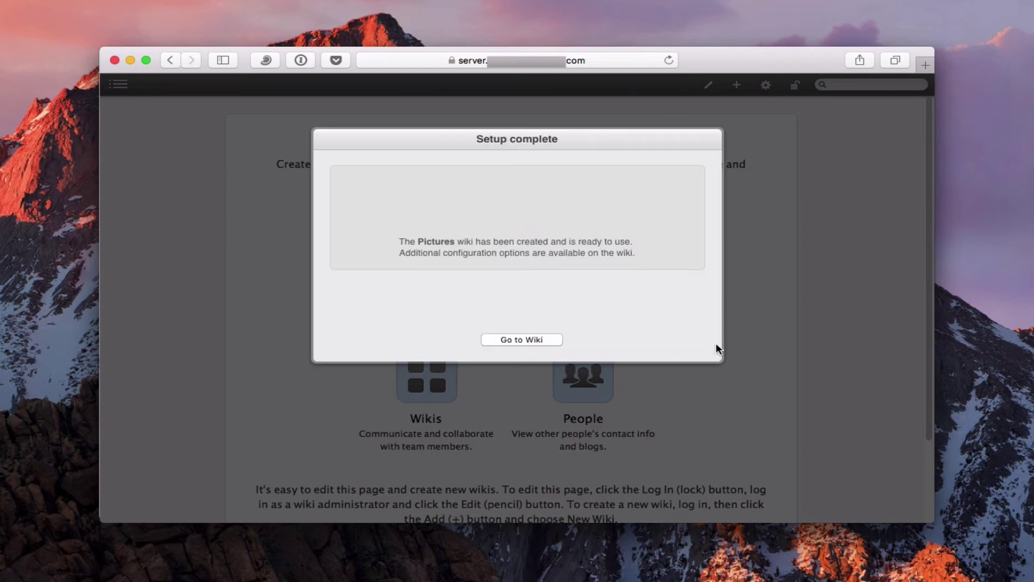
{"action": "left_click", "coordinate": [512, 339]}
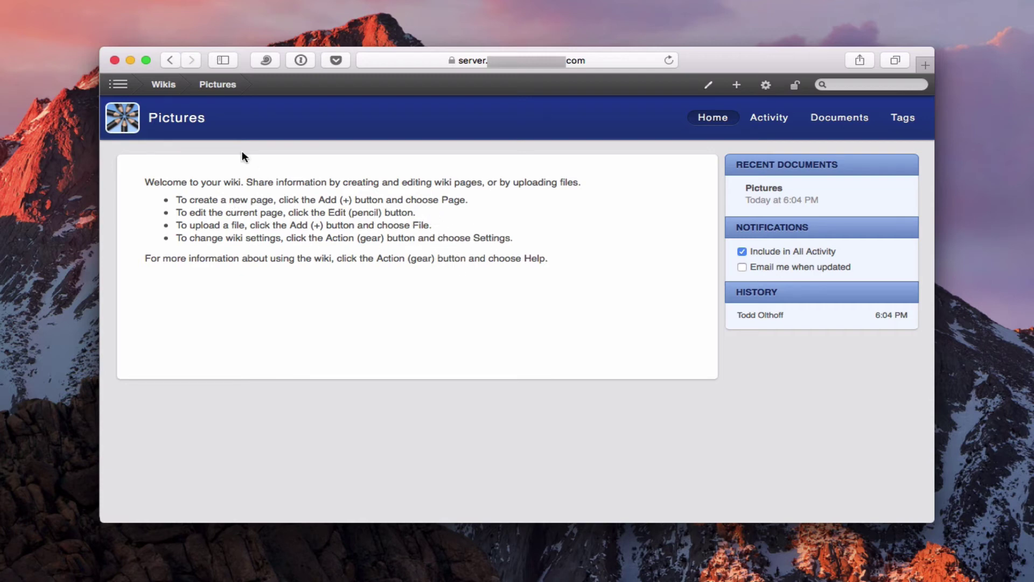
Step: Look over the All Wikis list, including its Favorites and Deleted views, and return to everything
{"action": "left_click", "coordinate": [161, 87]}
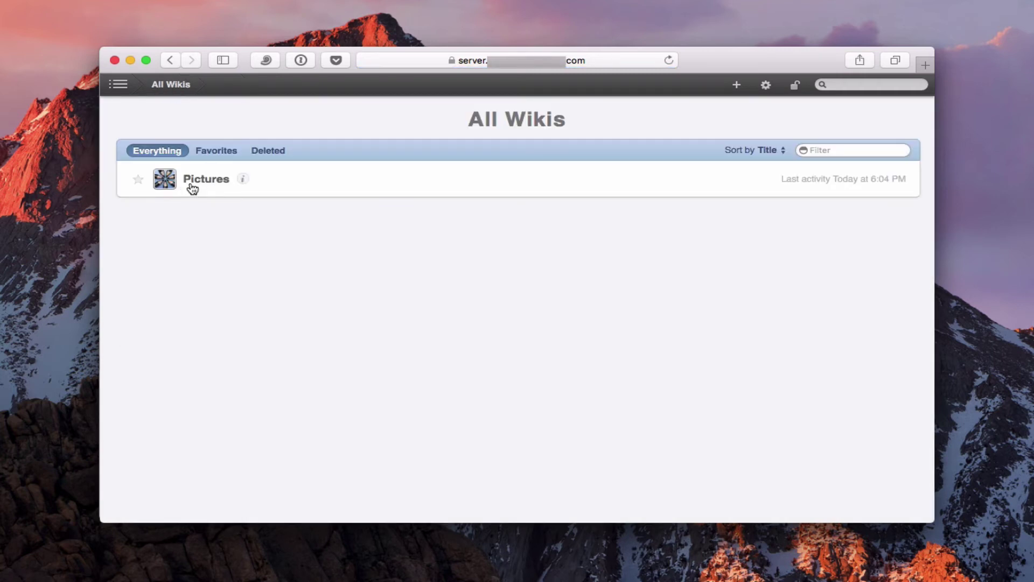
{"action": "left_click", "coordinate": [214, 155]}
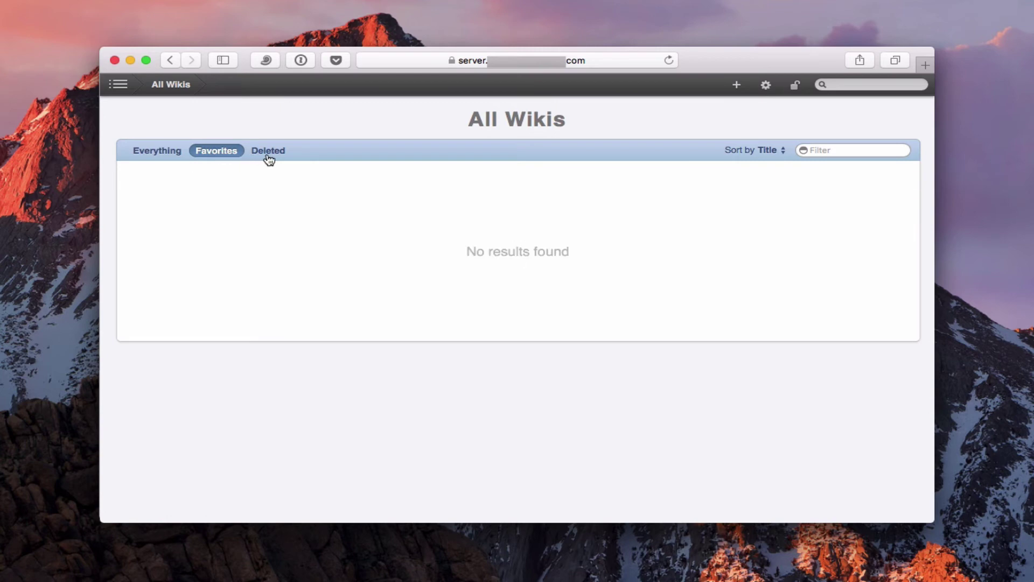
{"action": "left_click", "coordinate": [268, 155]}
{"action": "left_click", "coordinate": [169, 154]}
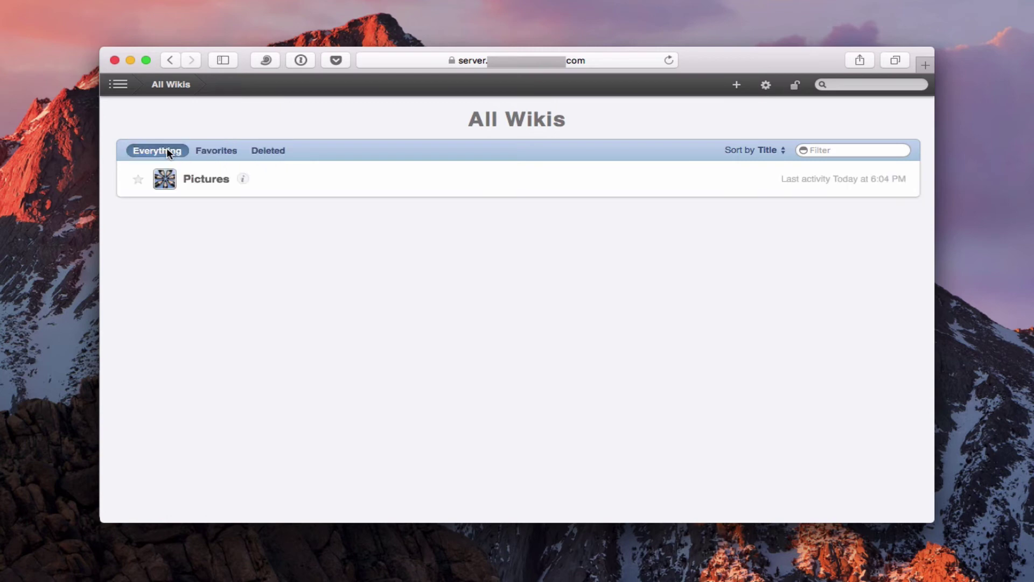
Step: Check the Pictures wiki's description, and mark the wiki as a favorite
{"action": "mouse_move", "coordinate": [243, 184]}
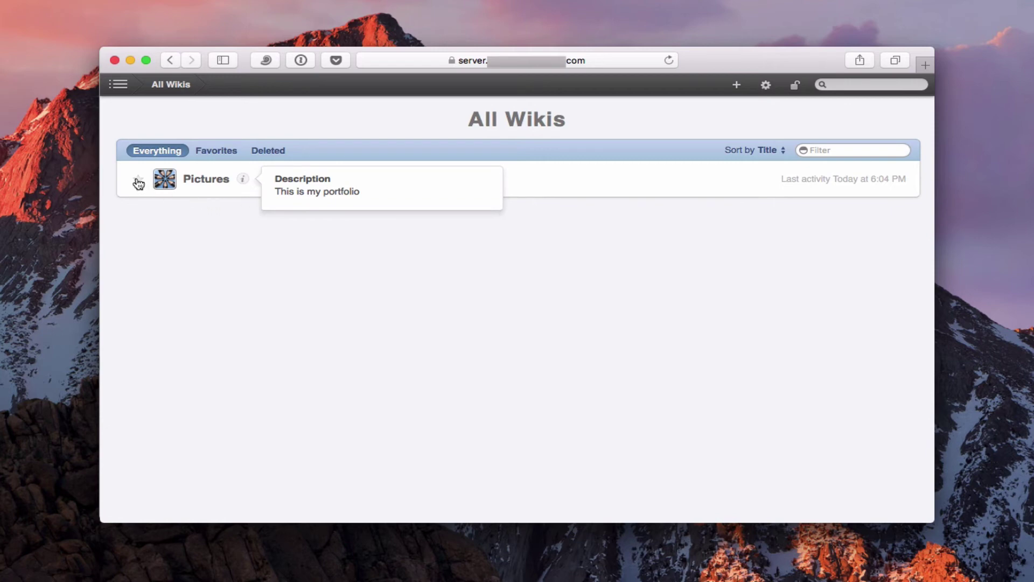
{"action": "left_click", "coordinate": [213, 153]}
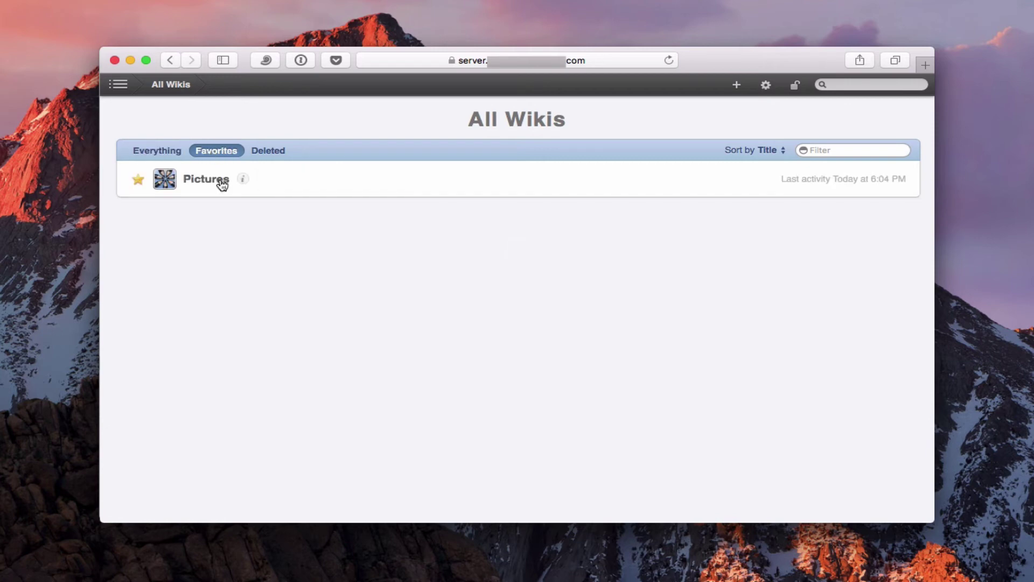
{"action": "left_click", "coordinate": [163, 152]}
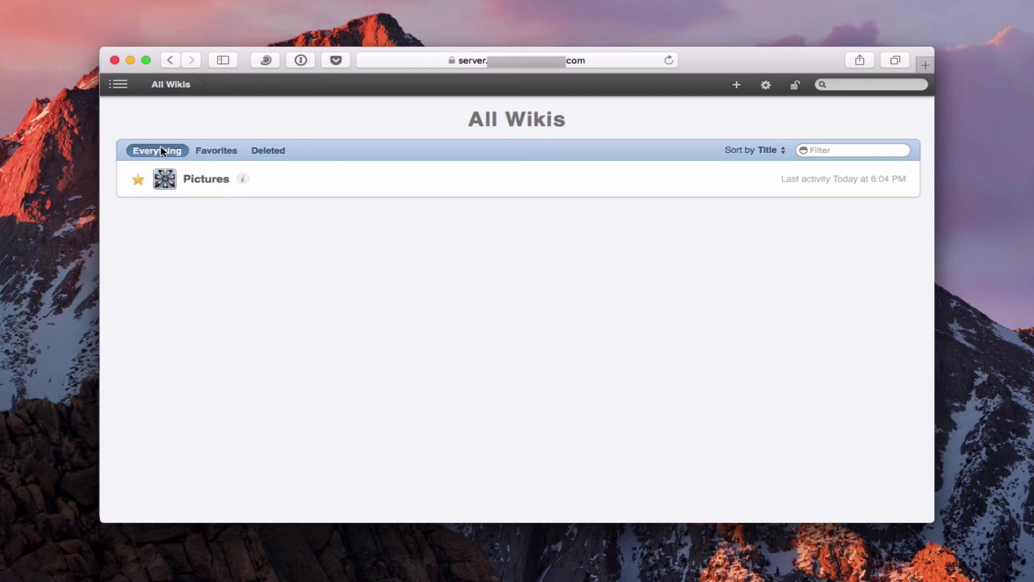
Step: Open the Pictures wiki and delete all the default welcome text from its home page
{"action": "left_click", "coordinate": [205, 179]}
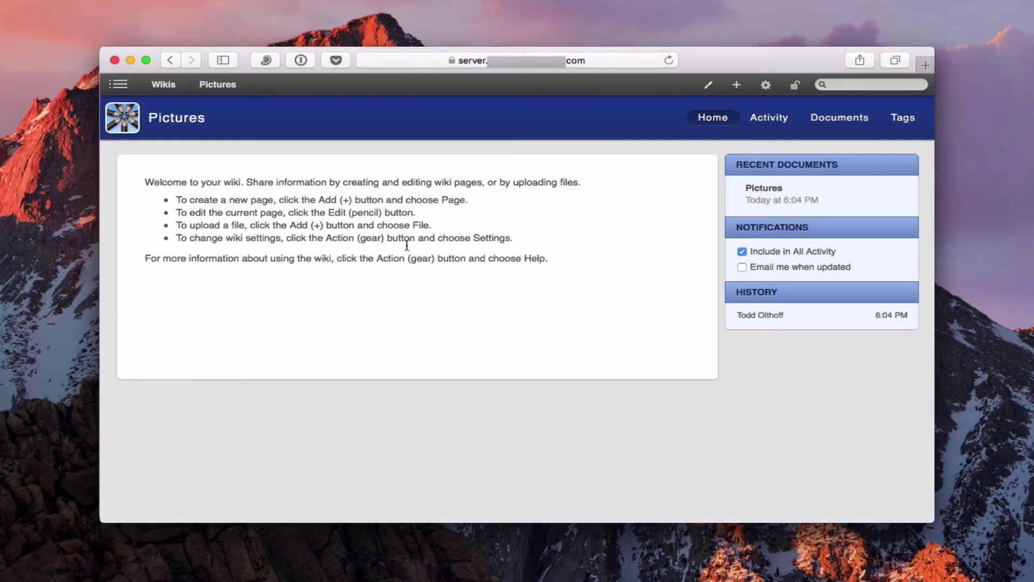
{"action": "left_click", "coordinate": [707, 85]}
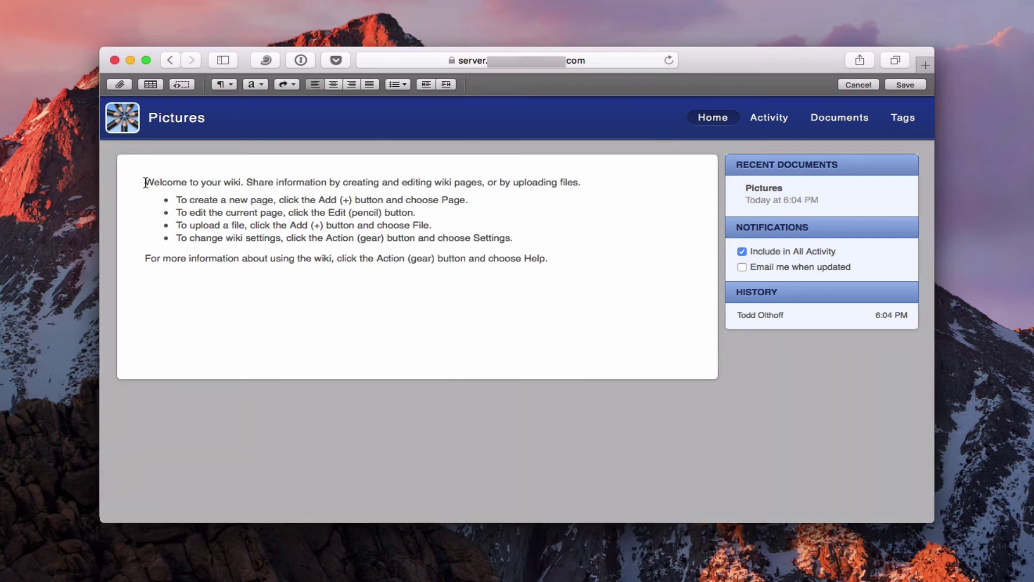
{"action": "left_click_drag", "start_coordinate": [144, 181], "coordinate": [561, 266]}
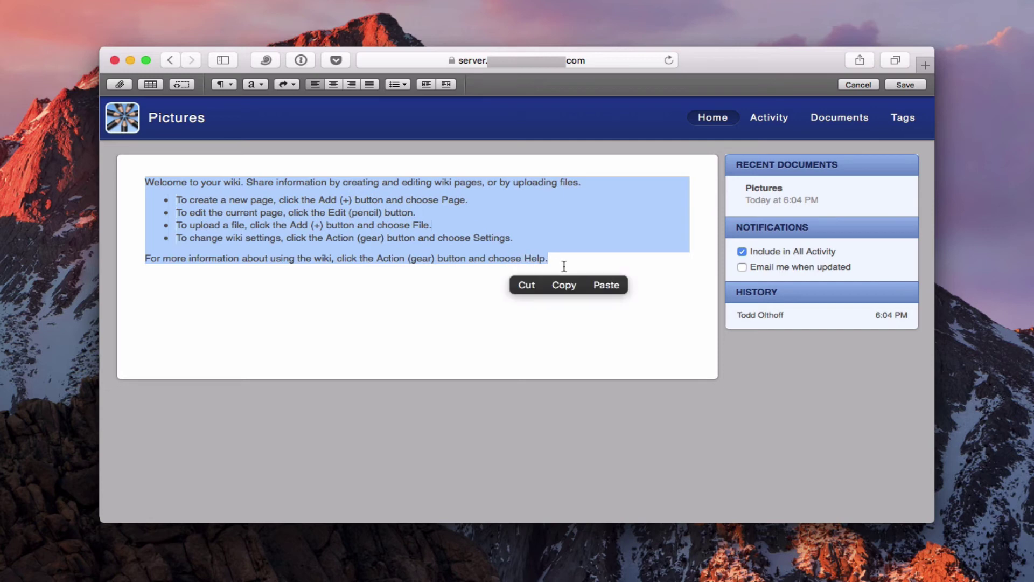
{"action": "key", "text": "BackSpace"}
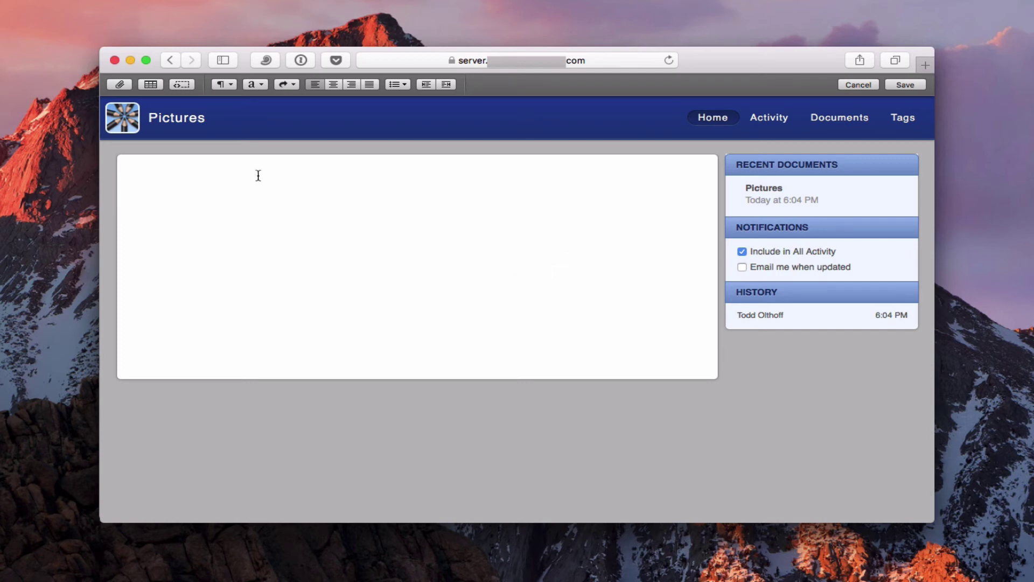
Step: Upload the image 141177713-489631036.jpg from the 500px folder in Pictures to the wiki's empty home page
{"action": "left_click", "coordinate": [120, 84]}
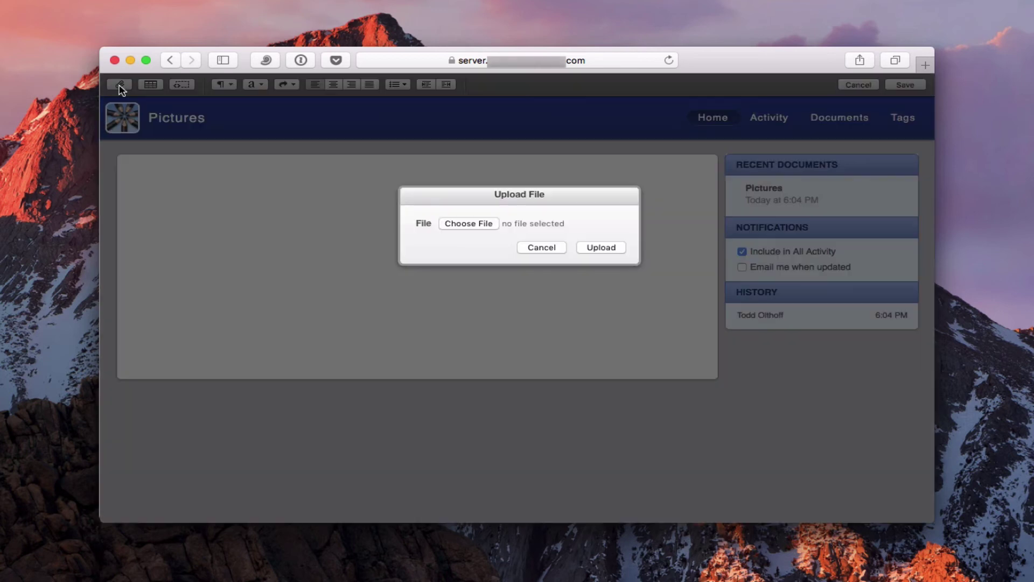
{"action": "left_click", "coordinate": [472, 224]}
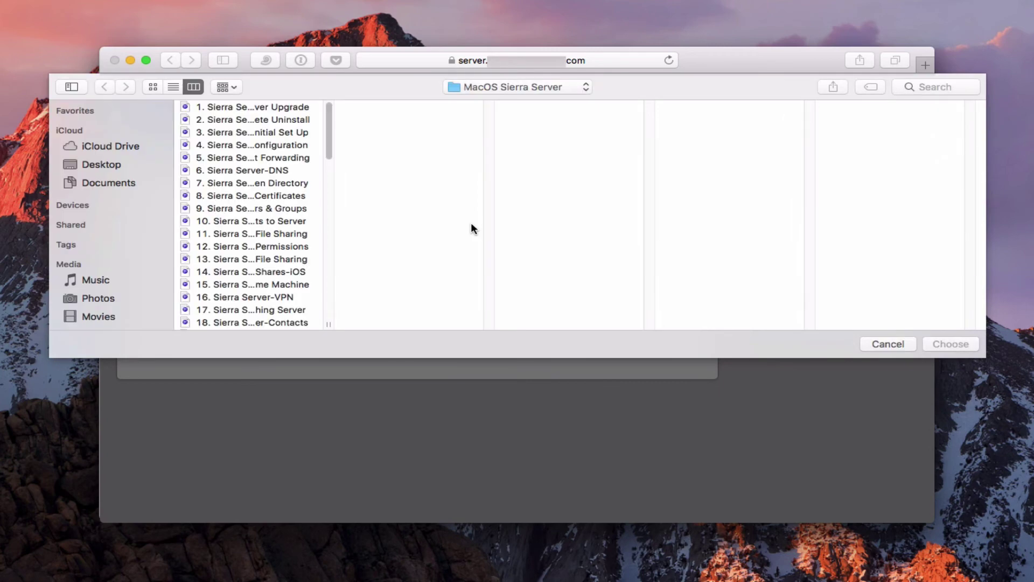
{"action": "left_click", "coordinate": [105, 299]}
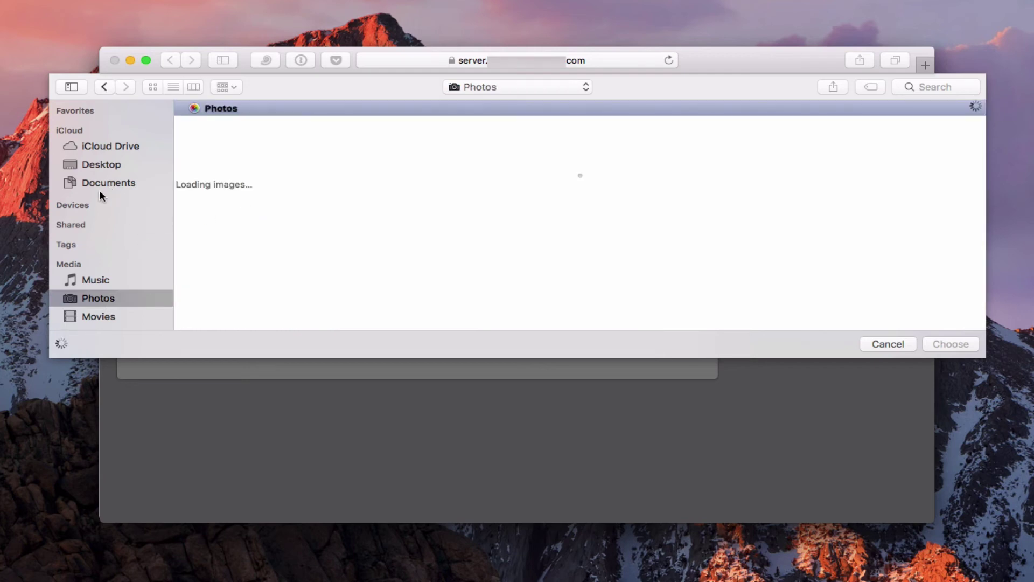
{"action": "left_click", "coordinate": [156, 110]}
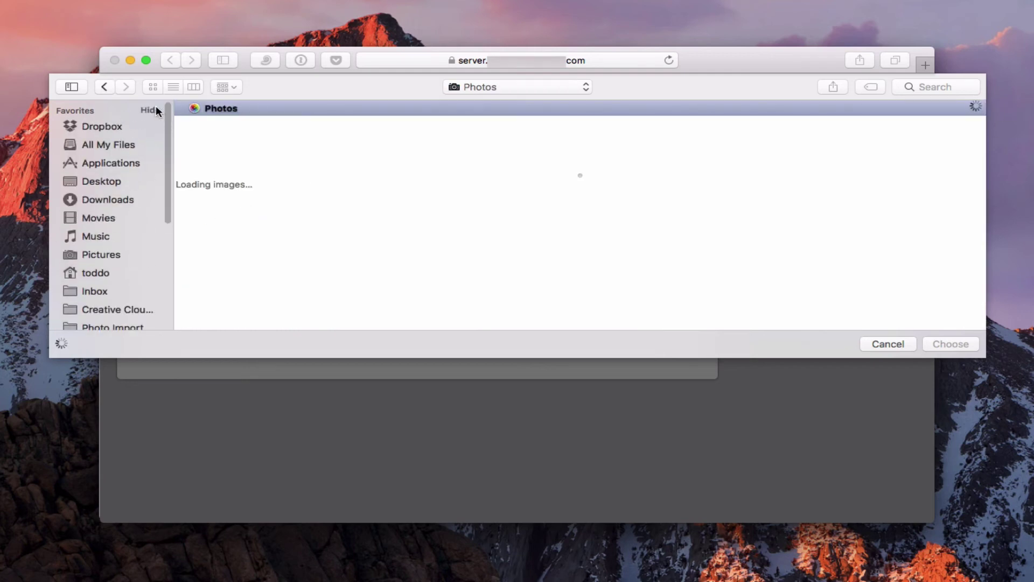
{"action": "left_click", "coordinate": [108, 254]}
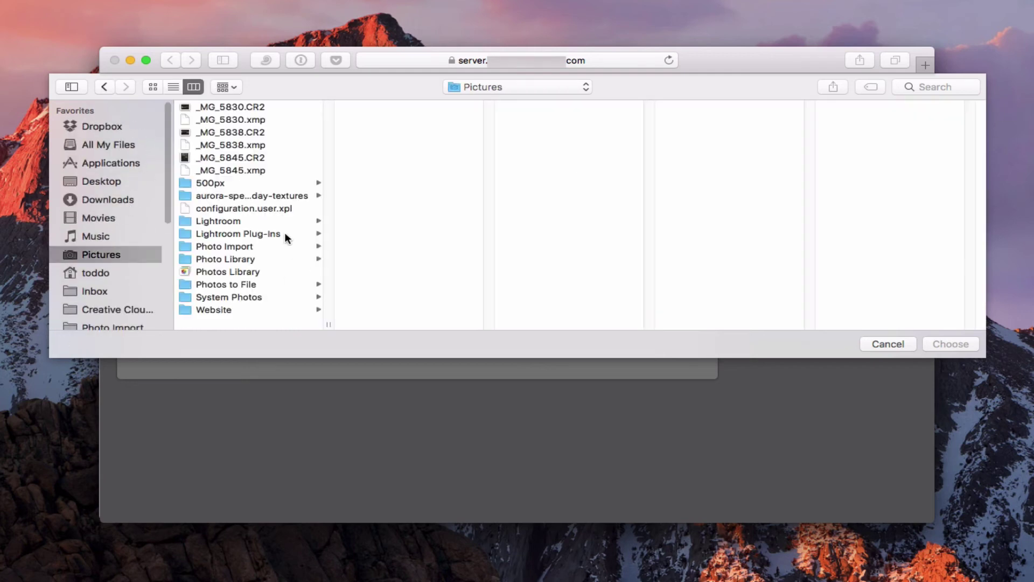
{"action": "left_click", "coordinate": [218, 183]}
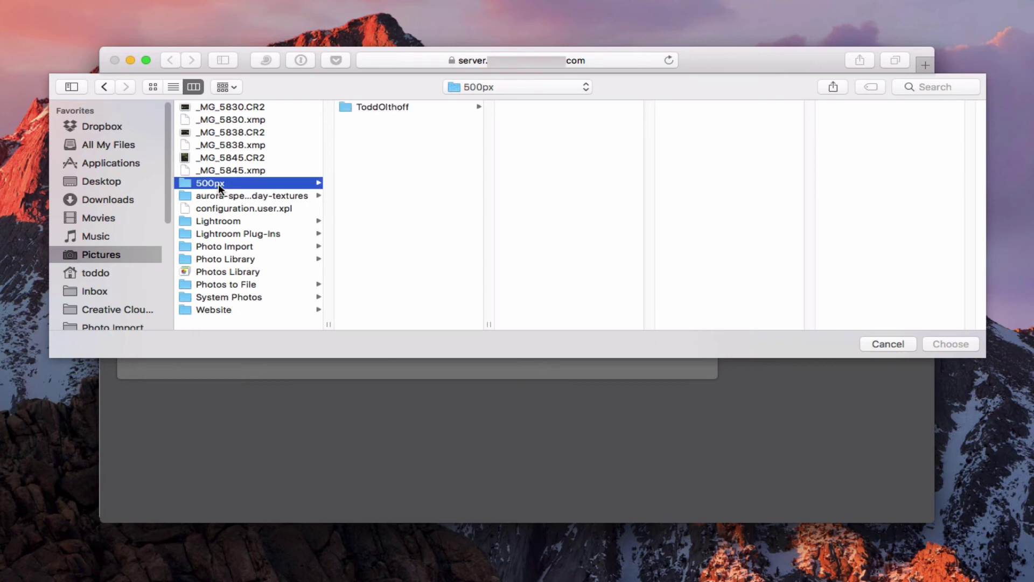
{"action": "left_click", "coordinate": [401, 107]}
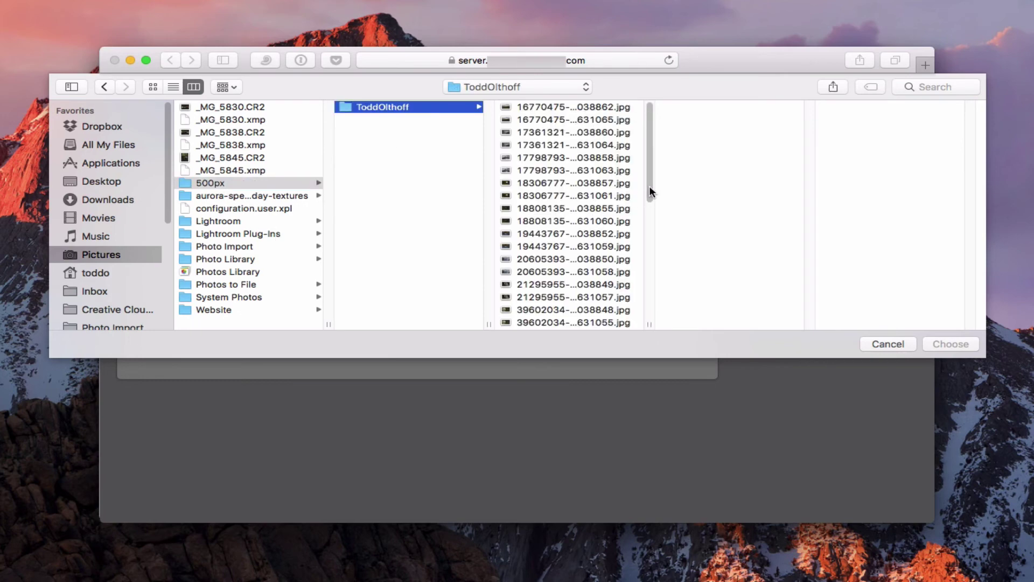
{"action": "left_click_drag", "start_coordinate": [651, 191], "coordinate": [652, 307]}
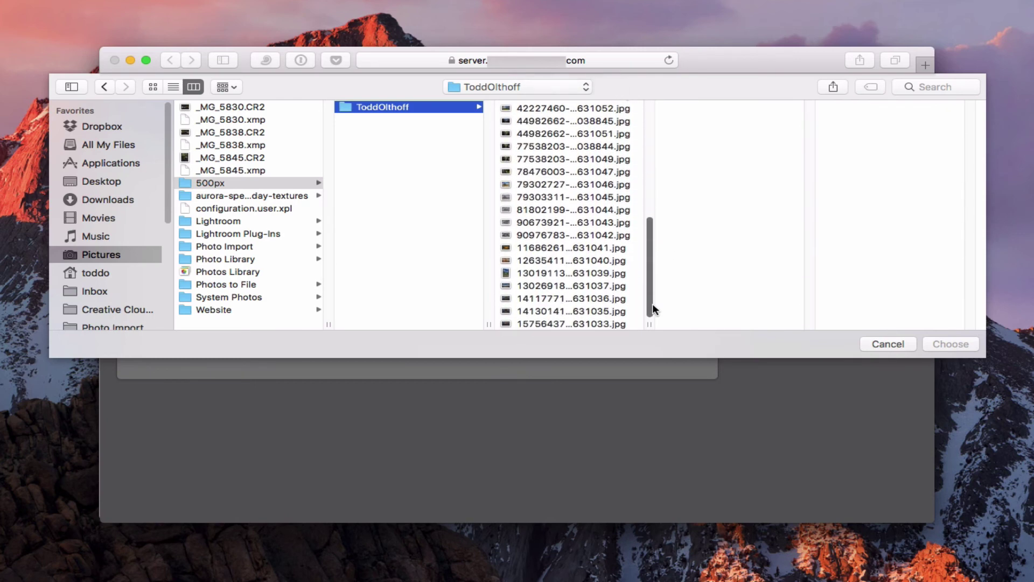
{"action": "left_click", "coordinate": [606, 298]}
{"action": "left_click", "coordinate": [948, 343]}
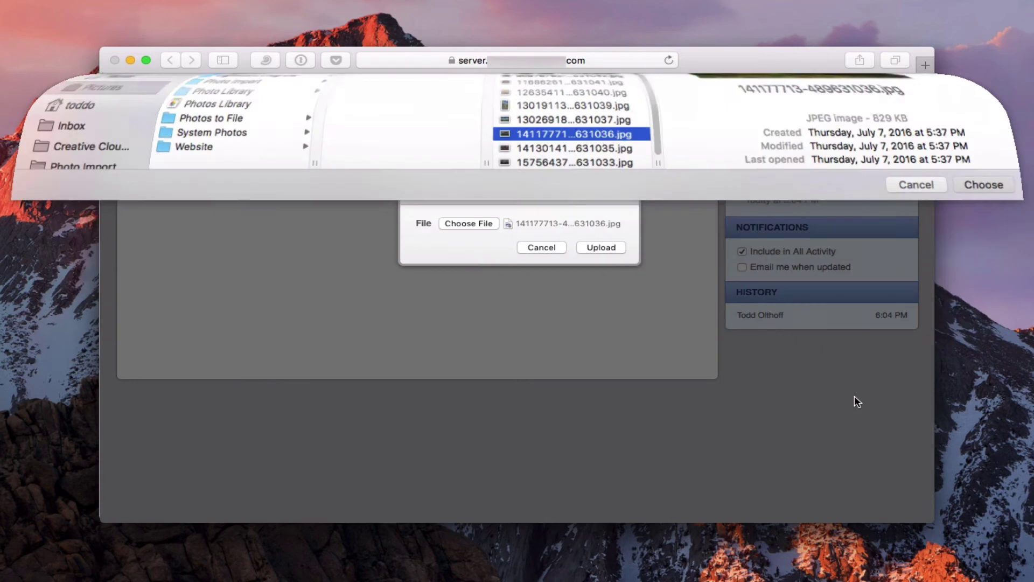
{"action": "left_click", "coordinate": [600, 246]}
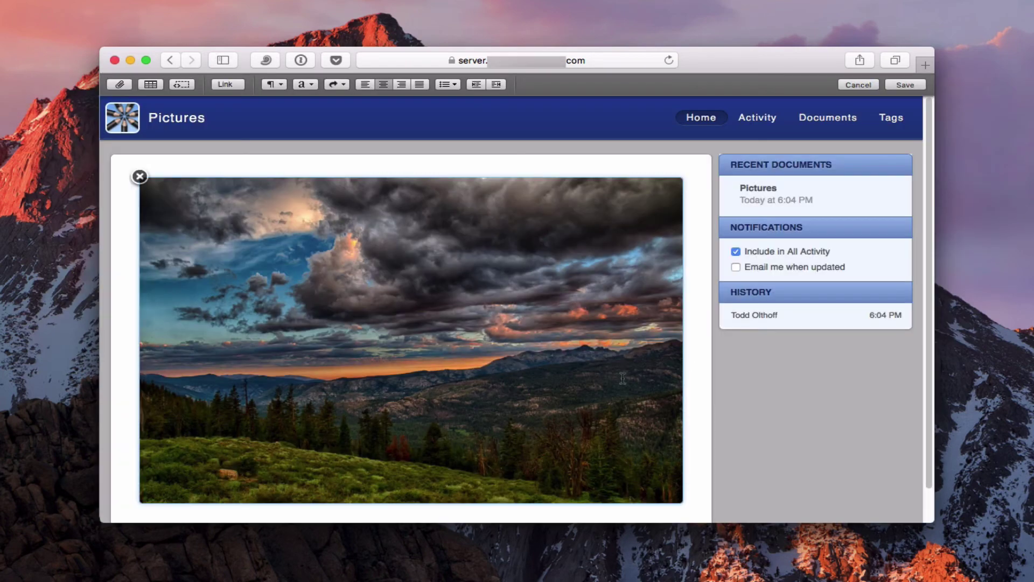
Step: Check the link options for the inserted photo, save the home page and look over the result
{"action": "scroll", "coordinate": [598, 377], "scroll_direction": "down", "scroll_amount": 1}
{"action": "scroll", "coordinate": [598, 385], "scroll_direction": "up", "scroll_amount": 1}
{"action": "left_click", "coordinate": [229, 86]}
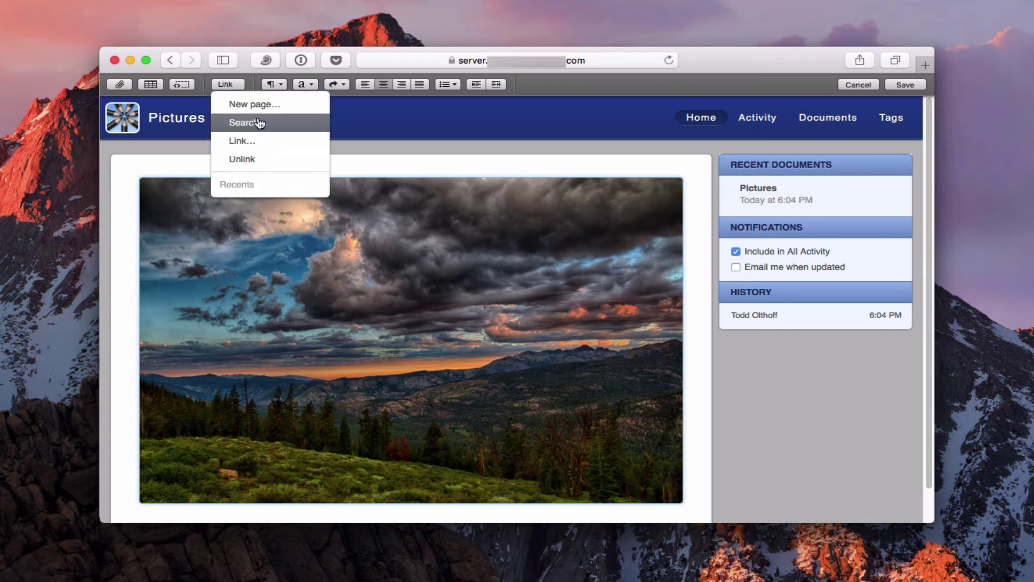
{"action": "left_click", "coordinate": [772, 84]}
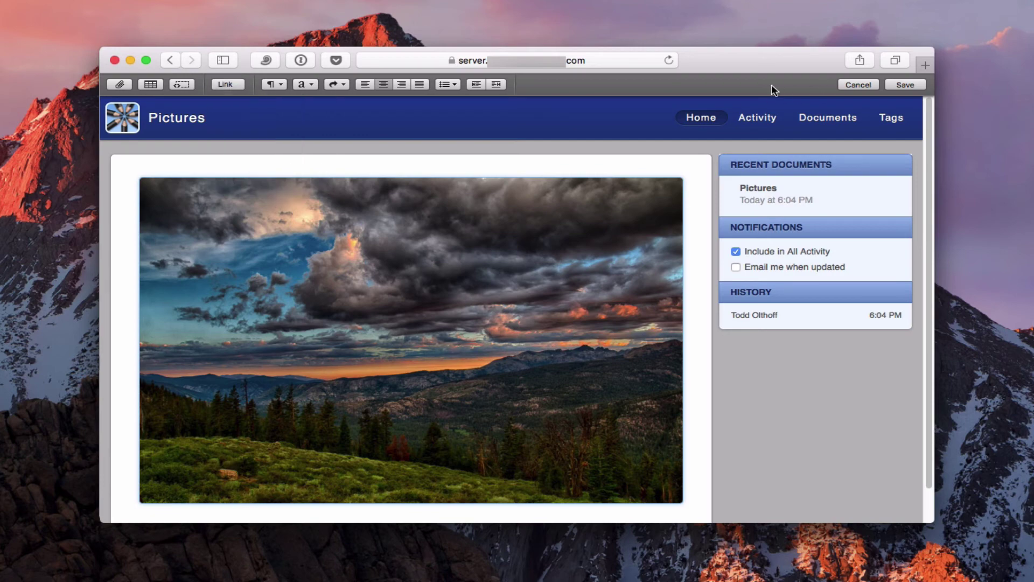
{"action": "left_click", "coordinate": [905, 84]}
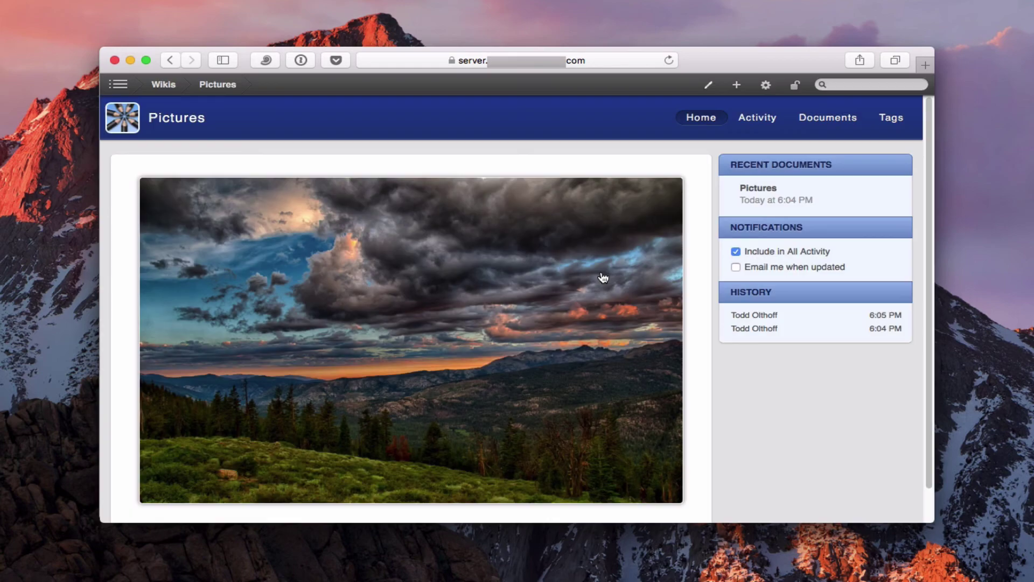
{"action": "scroll", "coordinate": [465, 298], "scroll_direction": "down", "scroll_amount": 2}
{"action": "scroll", "coordinate": [466, 298], "scroll_direction": "up", "scroll_amount": 2}
Step: Leave the wiki for the All Wikis list and open the Pictures document from My Activity
{"action": "left_click", "coordinate": [160, 87]}
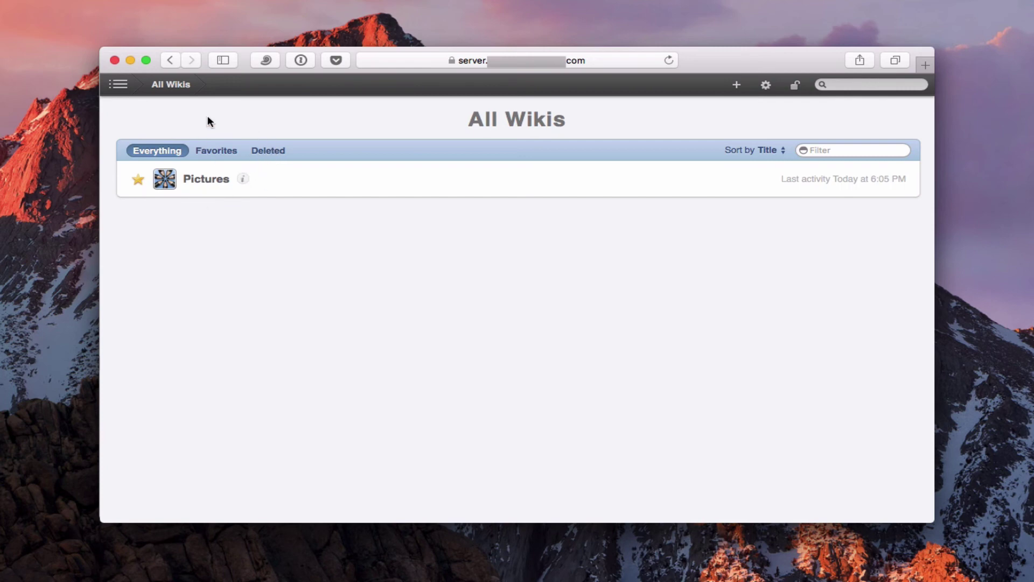
{"action": "left_click", "coordinate": [120, 85]}
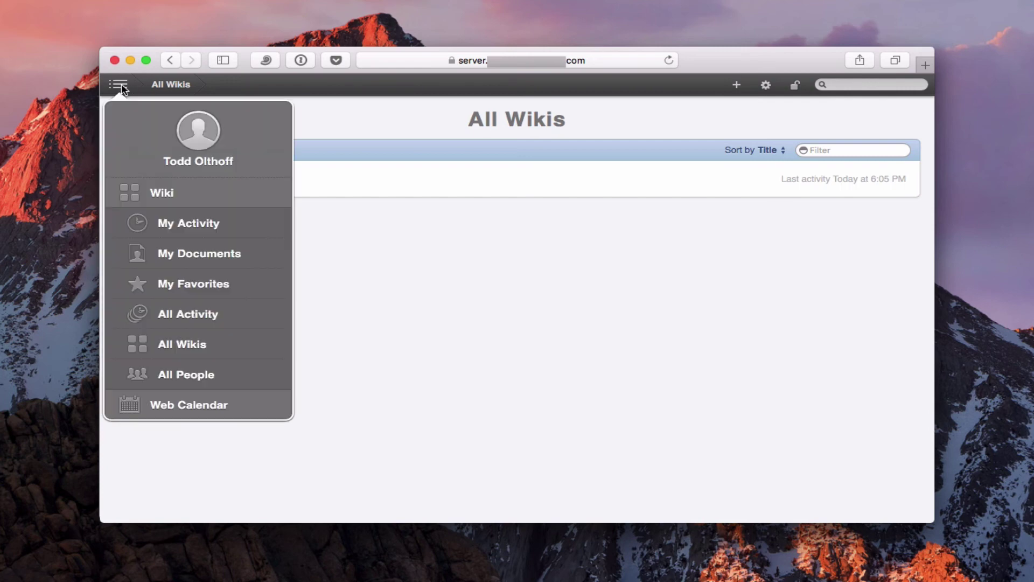
{"action": "left_click", "coordinate": [197, 222]}
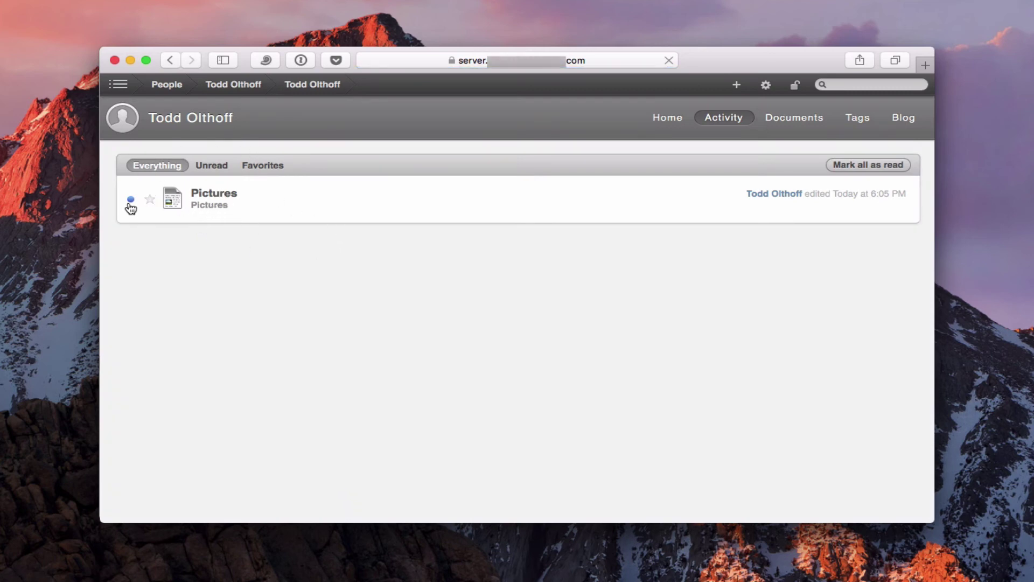
{"action": "left_click", "coordinate": [211, 199]}
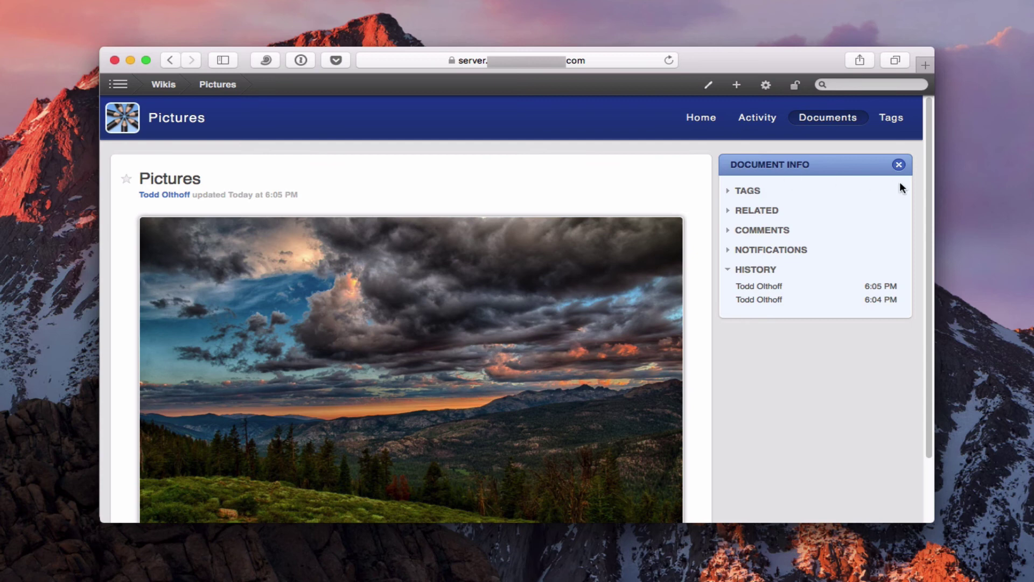
Step: Add the tags "Mammoth" and "Clouds" to the Pictures document
{"action": "left_click", "coordinate": [730, 193]}
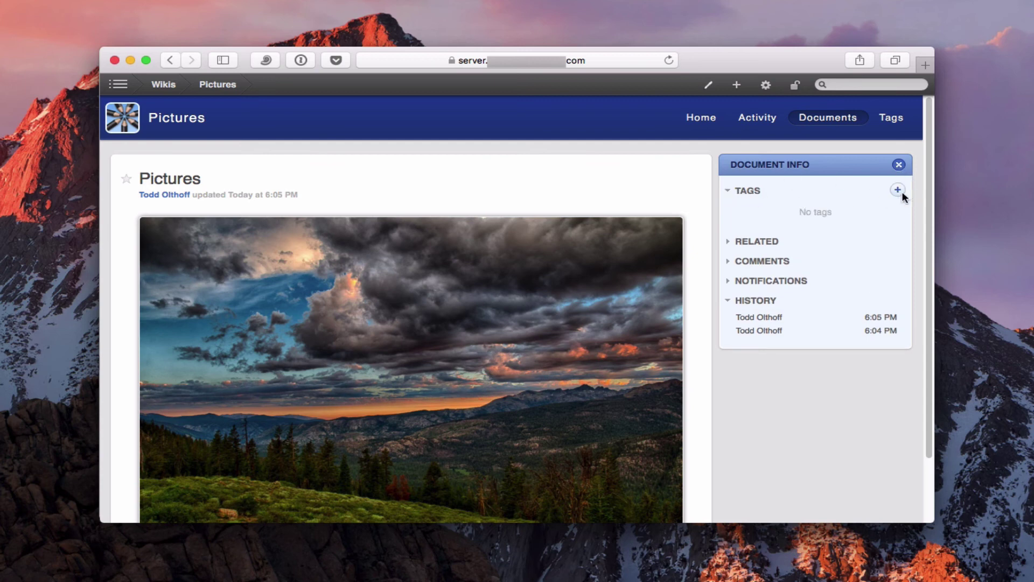
{"action": "left_click", "coordinate": [897, 190]}
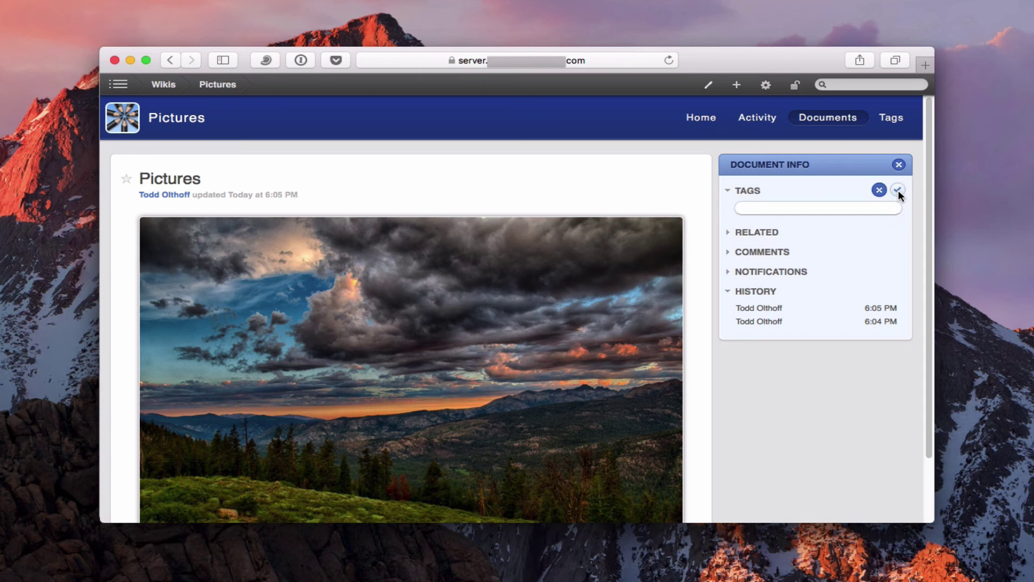
{"action": "type", "text": "mmoth"}
{"action": "key", "text": "Return"}
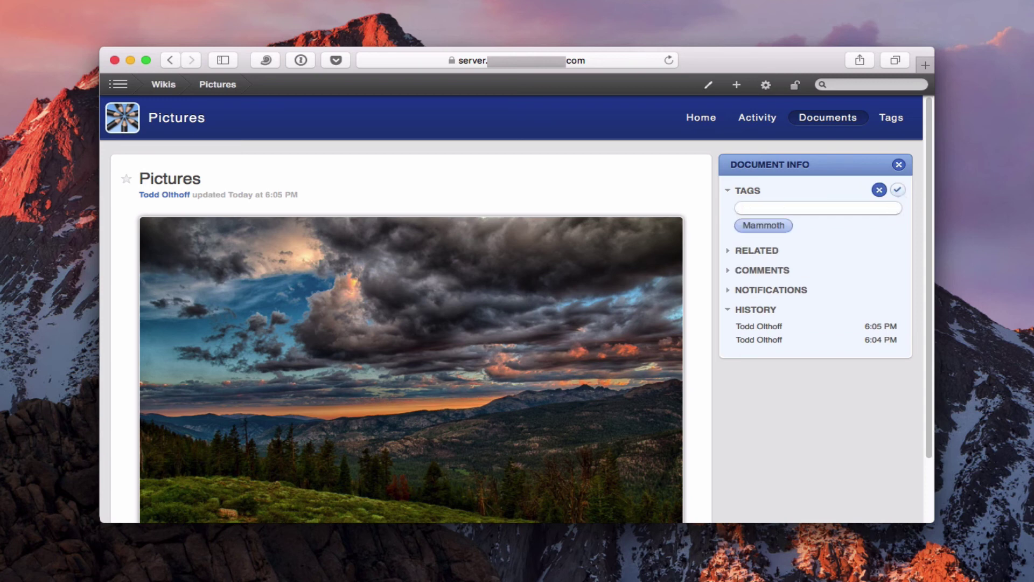
{"action": "type", "text": "Clouds"}
{"action": "key", "text": "Return"}
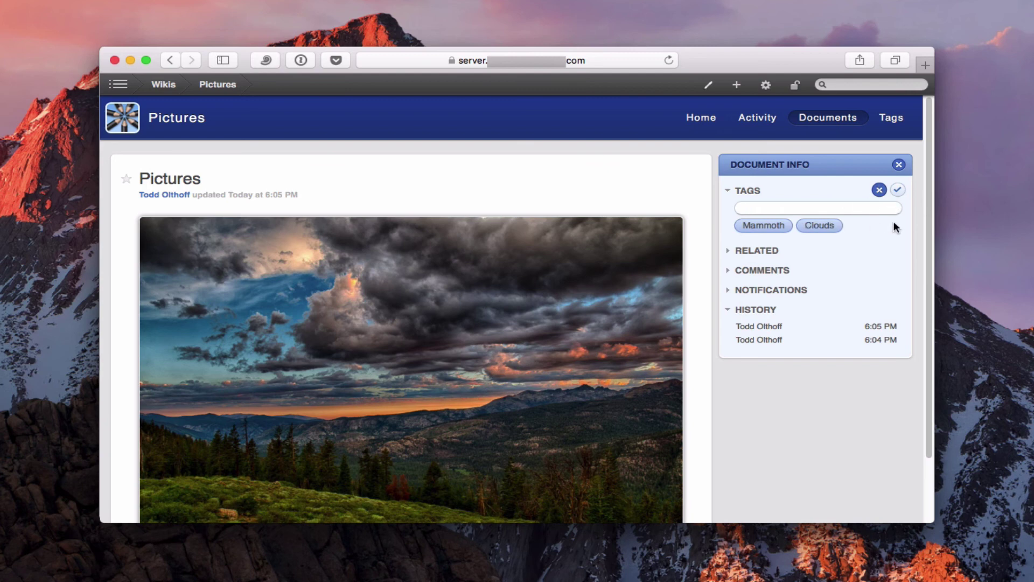
{"action": "left_click", "coordinate": [898, 193]}
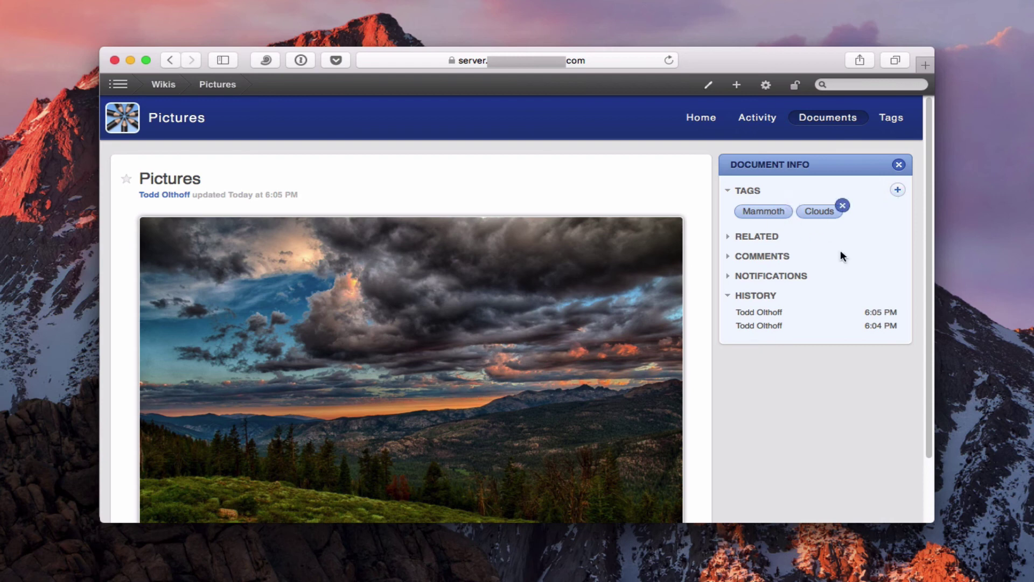
Step: Check the document's related documents section, and add the comment "Great photo!" to the Pictures document
{"action": "left_click", "coordinate": [734, 237]}
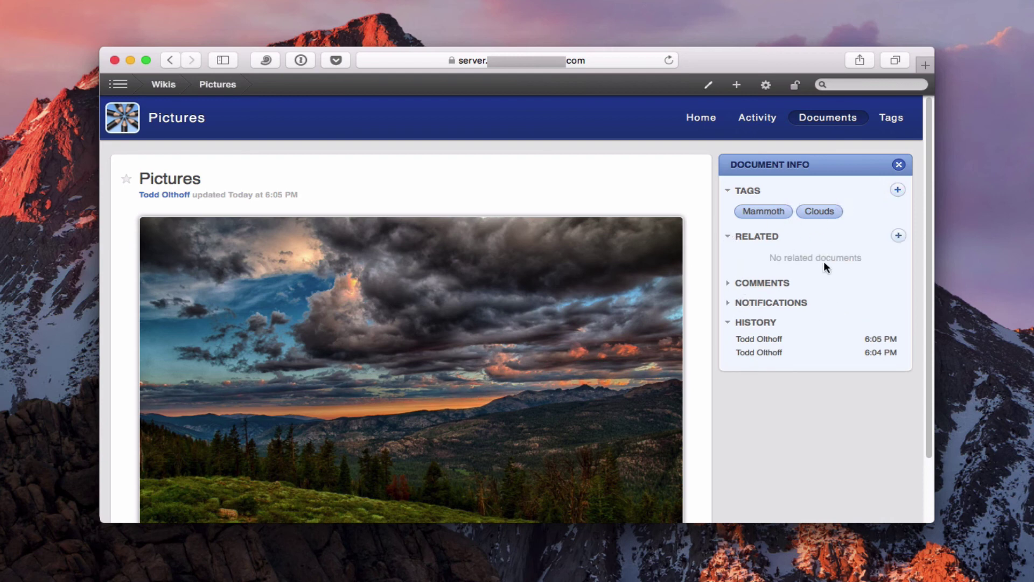
{"action": "left_click", "coordinate": [730, 237]}
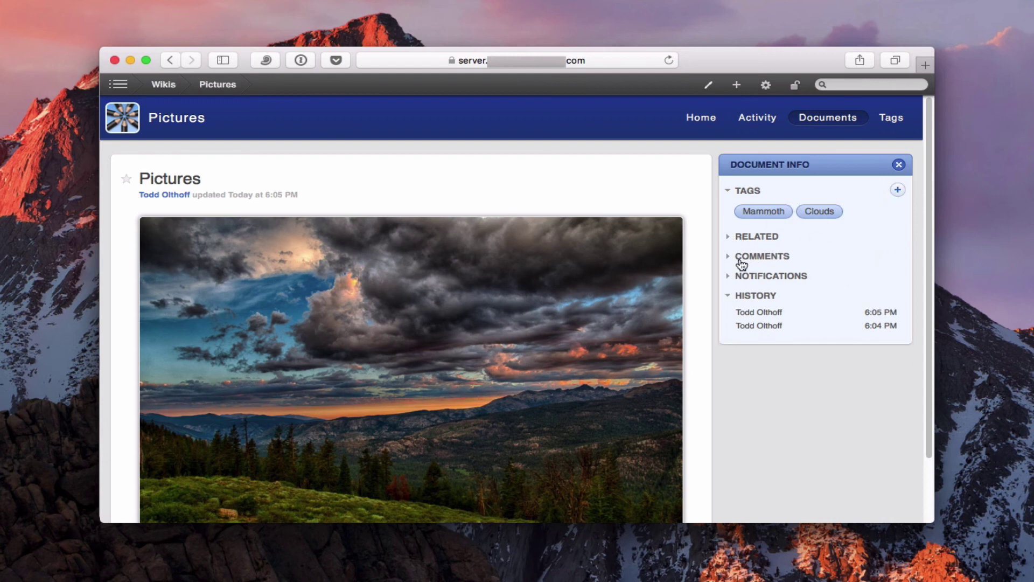
{"action": "left_click", "coordinate": [734, 259]}
{"action": "left_click", "coordinate": [898, 257]}
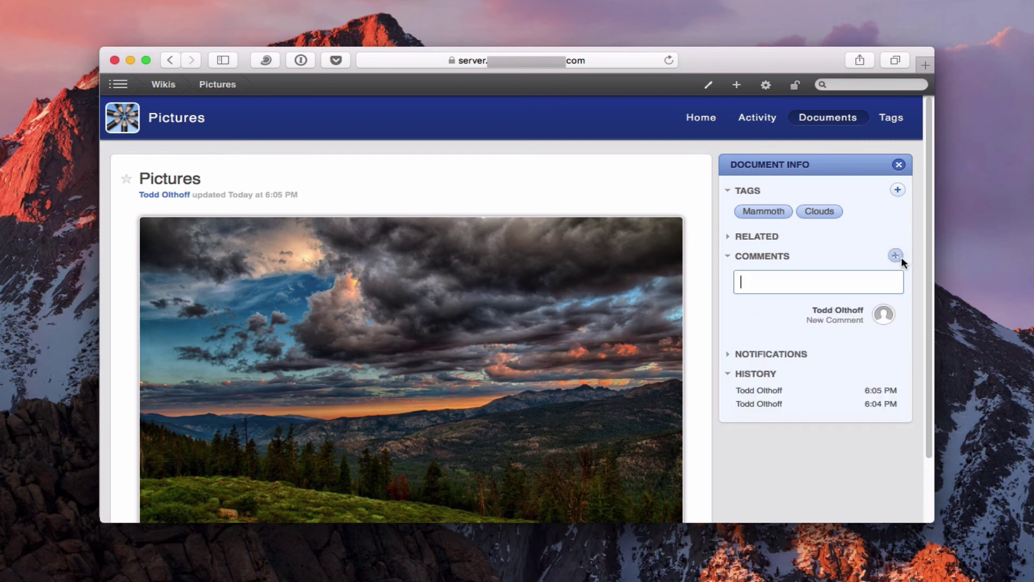
{"action": "type", "text": "Great "}
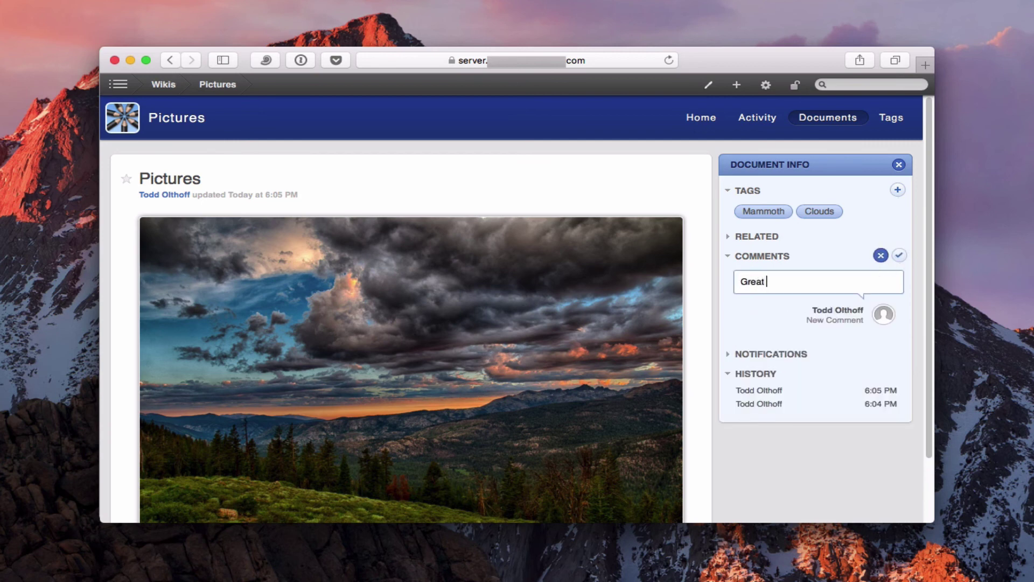
{"action": "type", "text": "phto"}
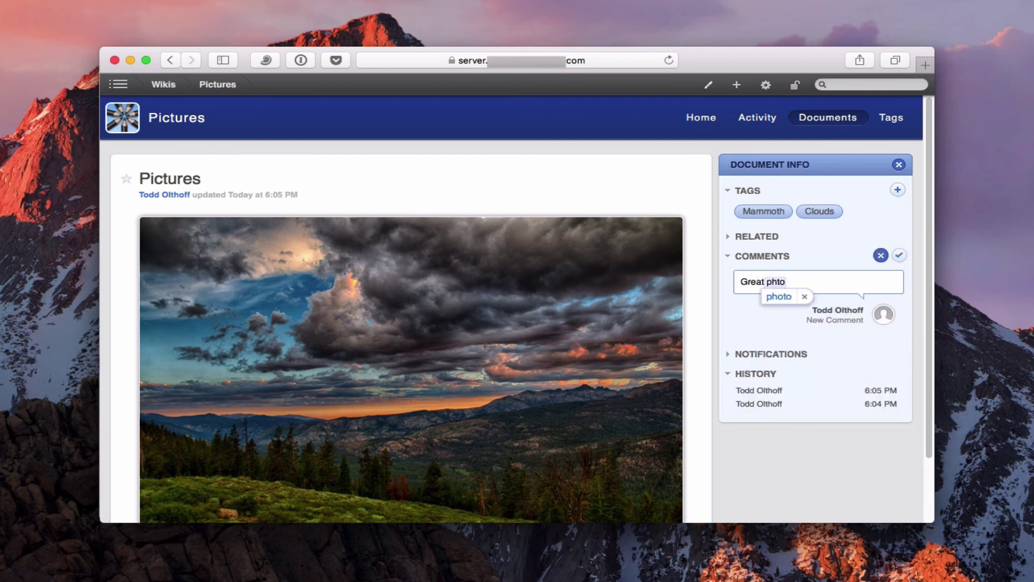
{"action": "key", "text": "BackSpace"}
{"action": "key", "text": "BackSpace"}
{"action": "type", "text": "oto!"}
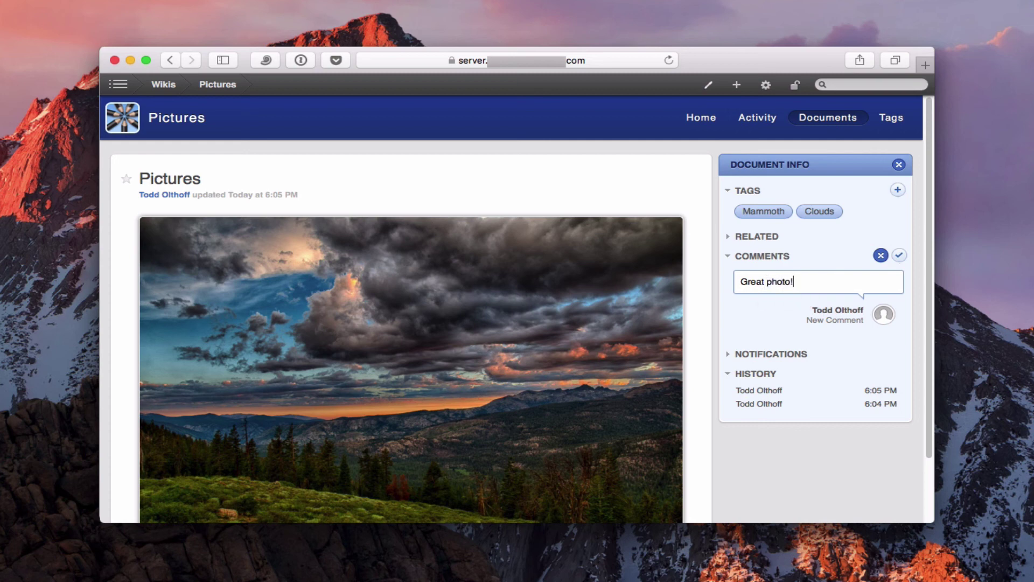
{"action": "left_click", "coordinate": [899, 255]}
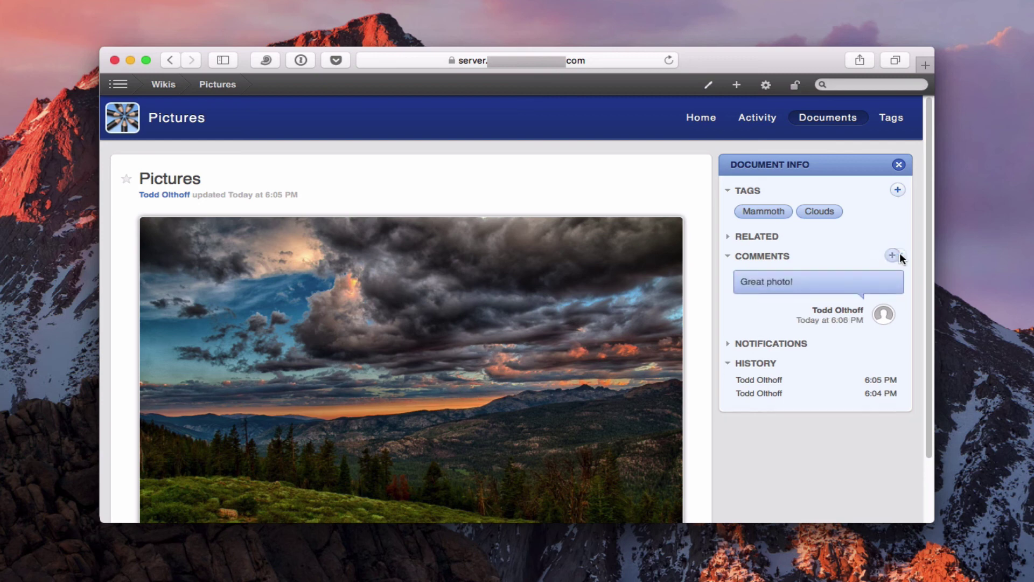
Step: Try to turn on e-mail notifications for comments added to the Pictures document
{"action": "left_click", "coordinate": [727, 256]}
{"action": "left_click", "coordinate": [729, 277]}
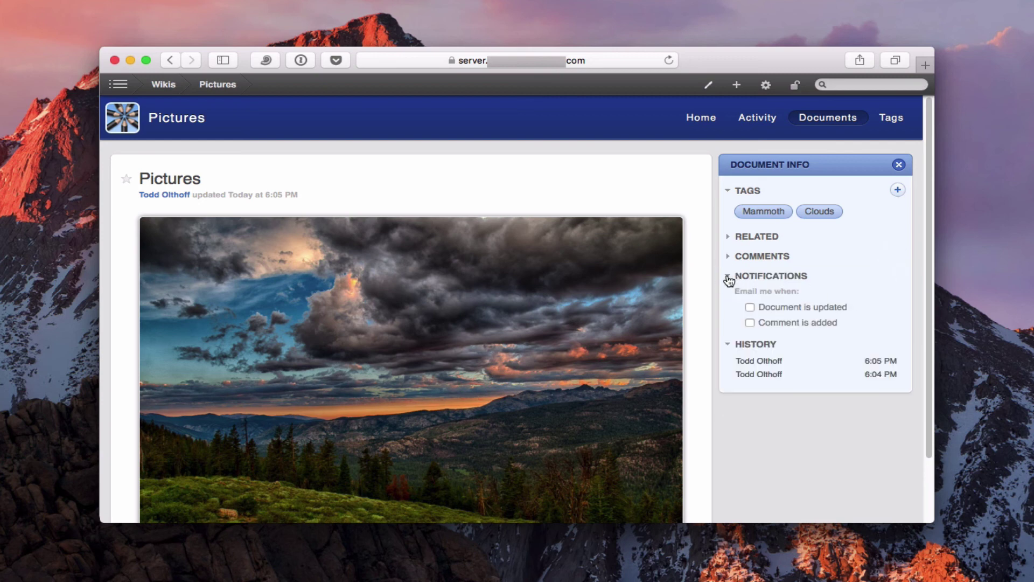
{"action": "left_click", "coordinate": [749, 323]}
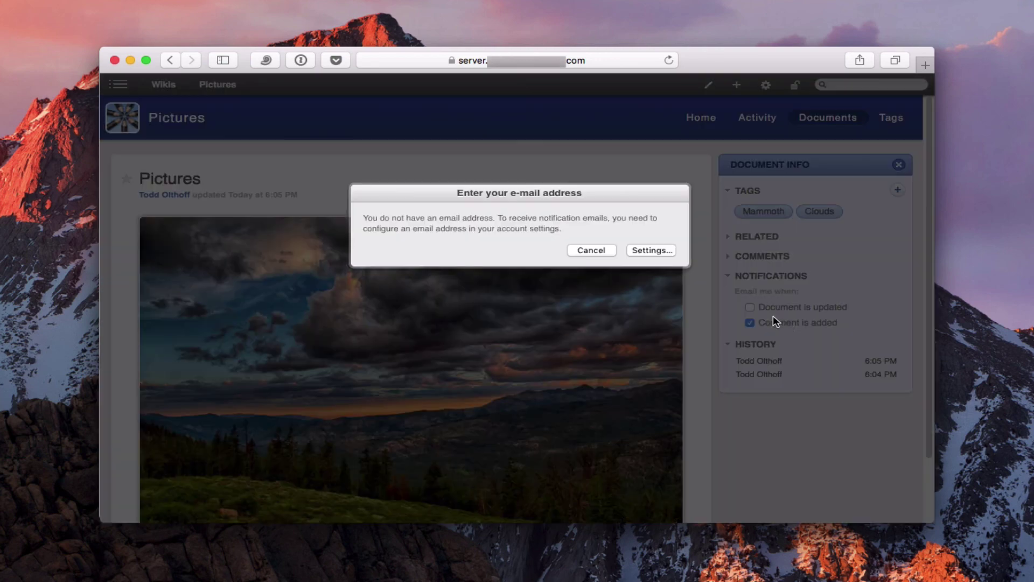
{"action": "left_click", "coordinate": [592, 251]}
{"action": "left_click", "coordinate": [592, 254]}
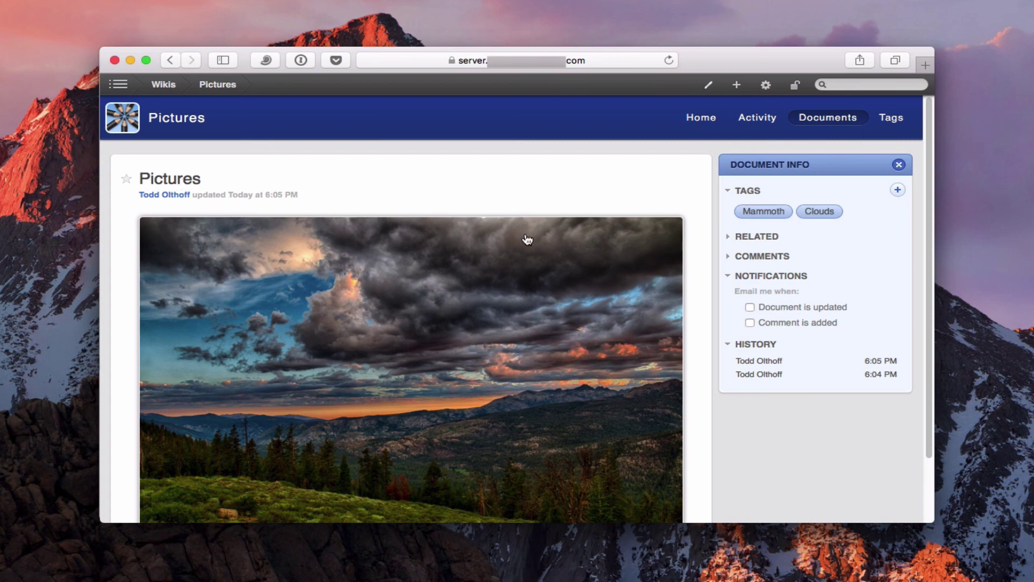
Step: View the wiki's tags, look up the documents tagged "Clouds" and return to the tag list
{"action": "left_click", "coordinate": [891, 120]}
{"action": "left_click", "coordinate": [150, 238]}
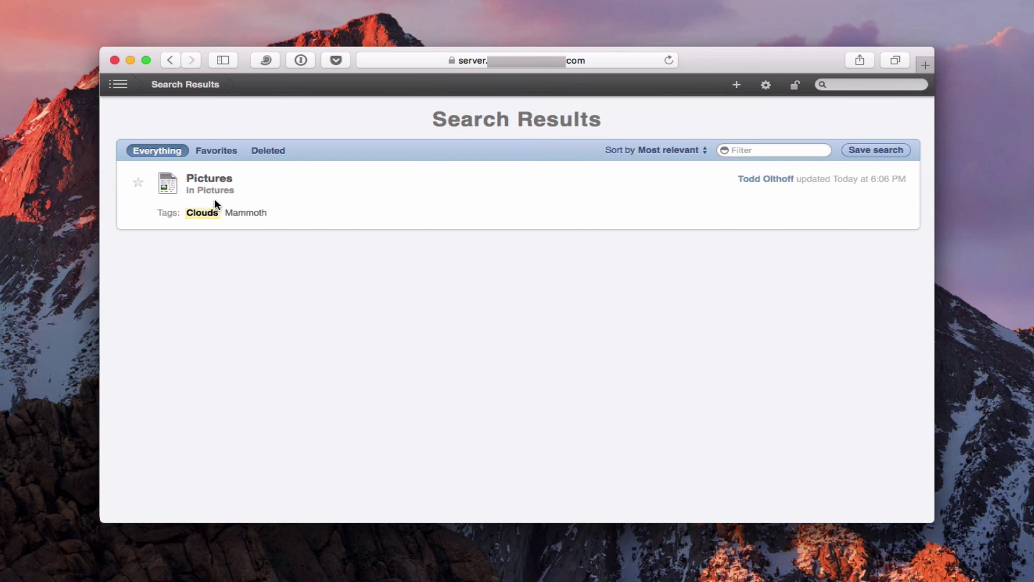
{"action": "left_click", "coordinate": [169, 60]}
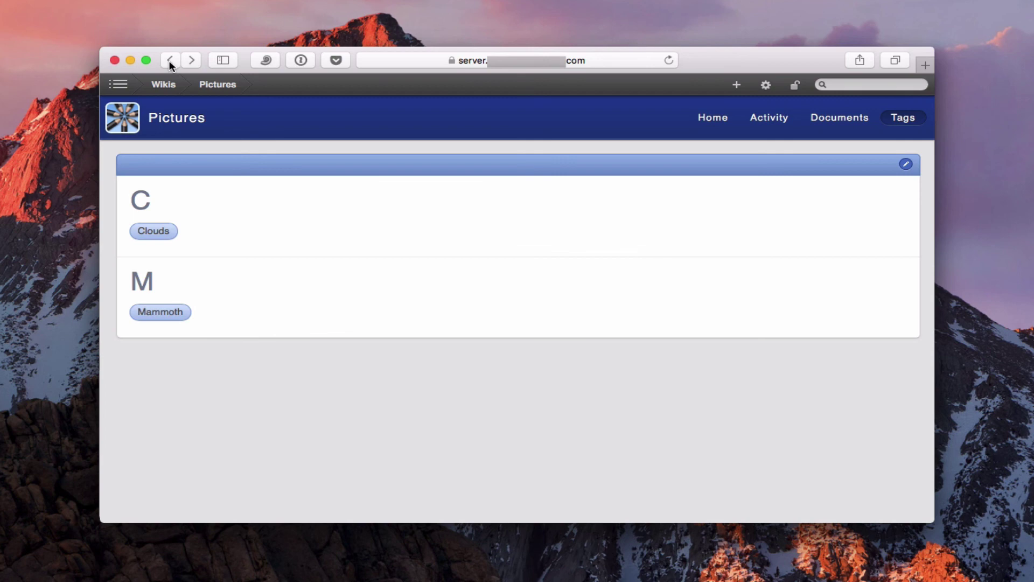
Step: Look through the wiki's Home, Activity, Documents and Tags pages, and return to its documents list
{"action": "left_click", "coordinate": [711, 120]}
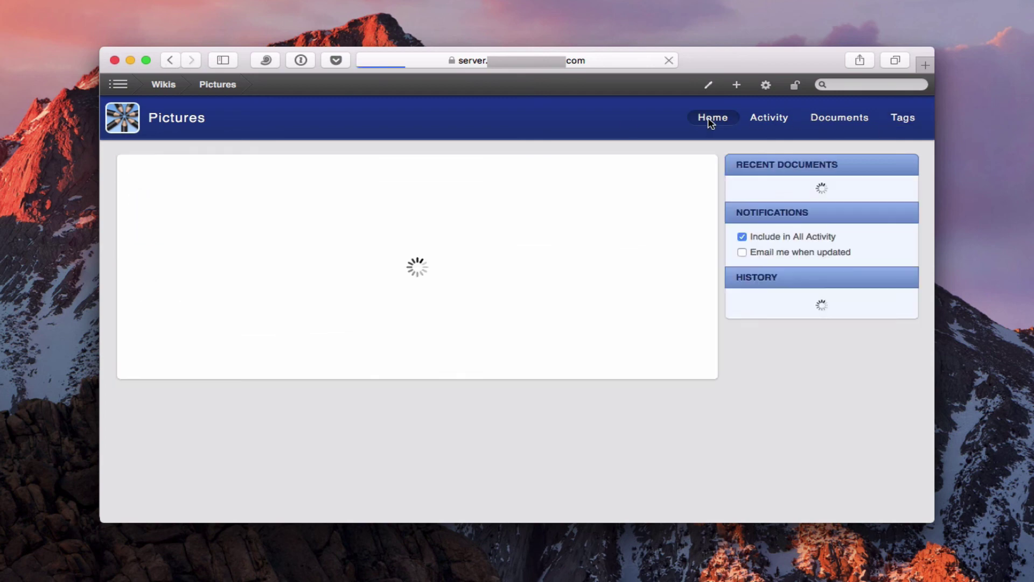
{"action": "left_click", "coordinate": [760, 121]}
{"action": "left_click", "coordinate": [837, 119]}
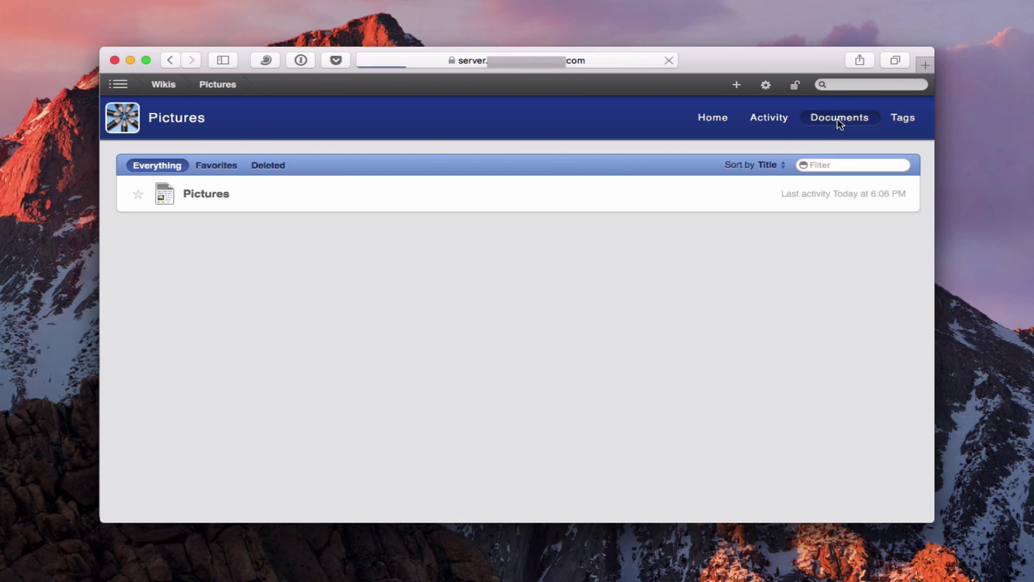
{"action": "left_click", "coordinate": [906, 122]}
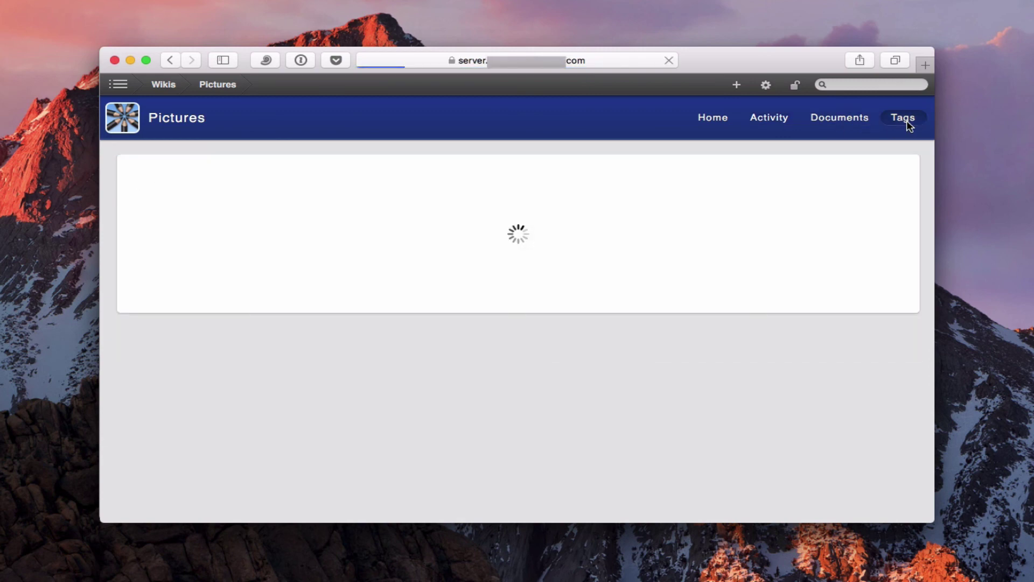
{"action": "left_click", "coordinate": [838, 123]}
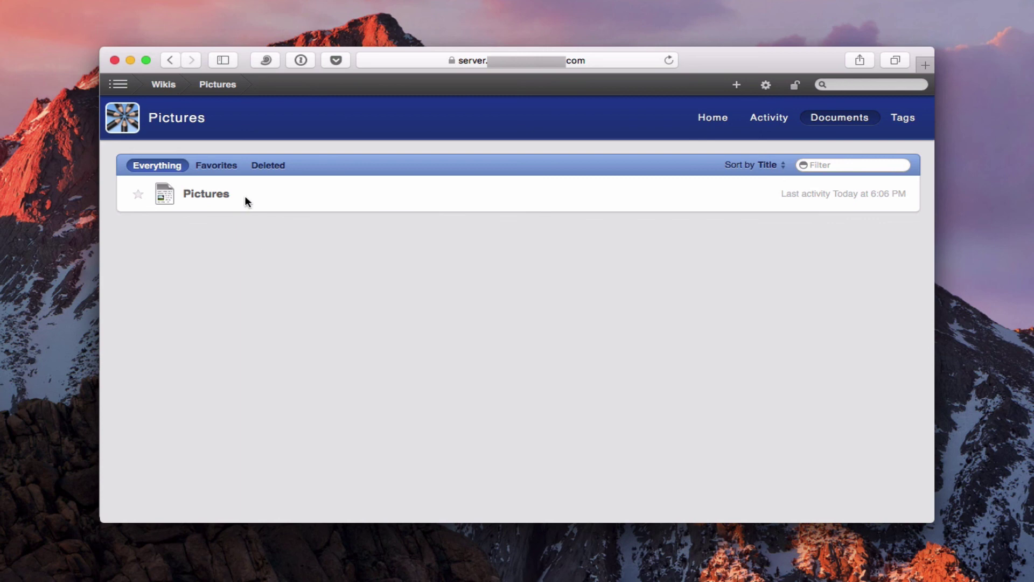
Step: Open the All People list of the wiki service
{"action": "left_click", "coordinate": [119, 84]}
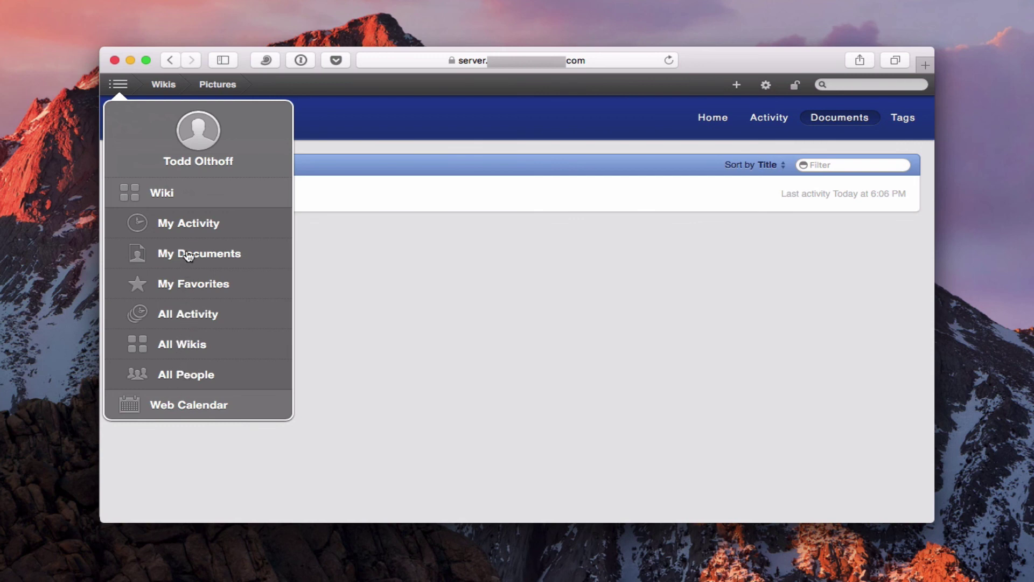
{"action": "left_click", "coordinate": [178, 382]}
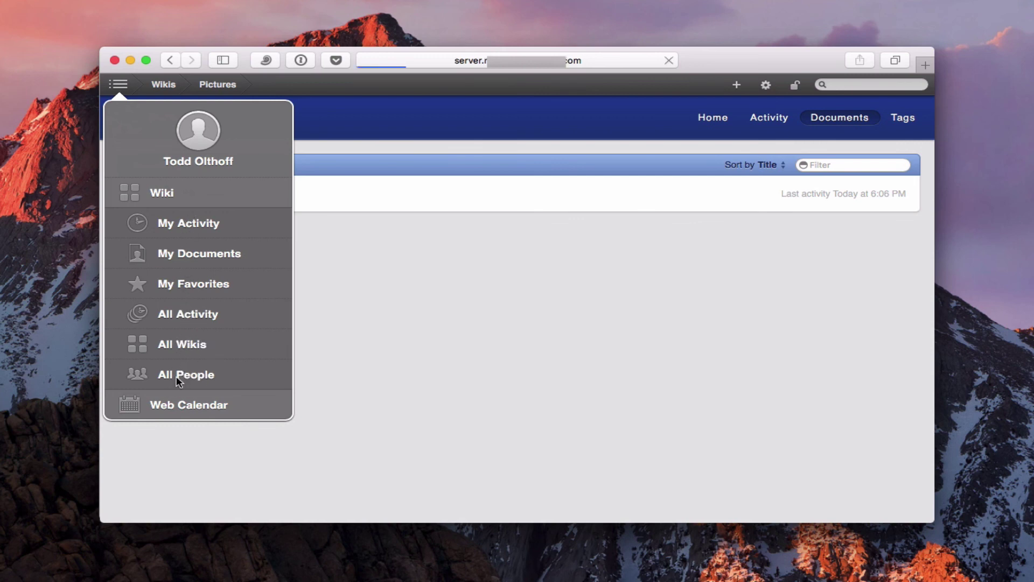